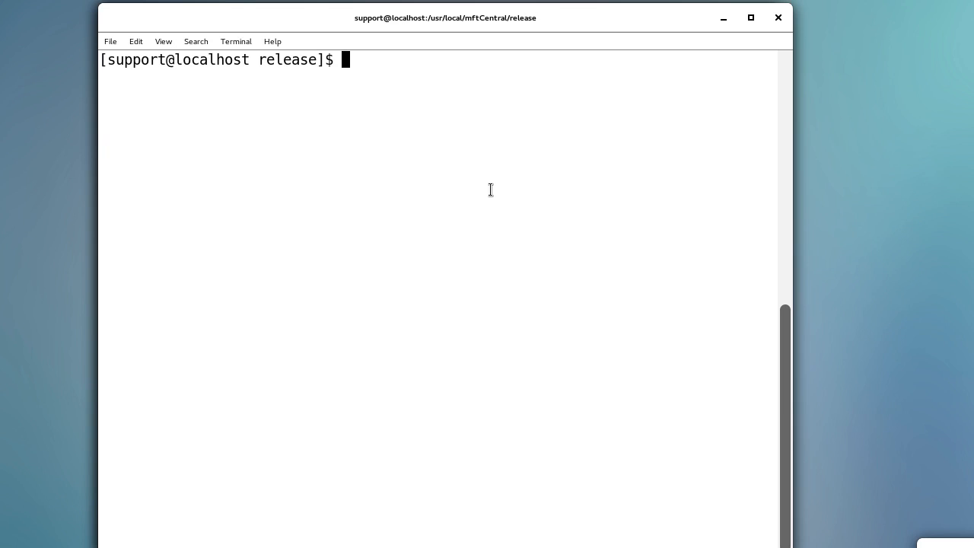
# - Run ./startMftCentral.sh and, once the database and jetty are up, switch to Chrome
pyautogui.write('./startMftCentral.s')
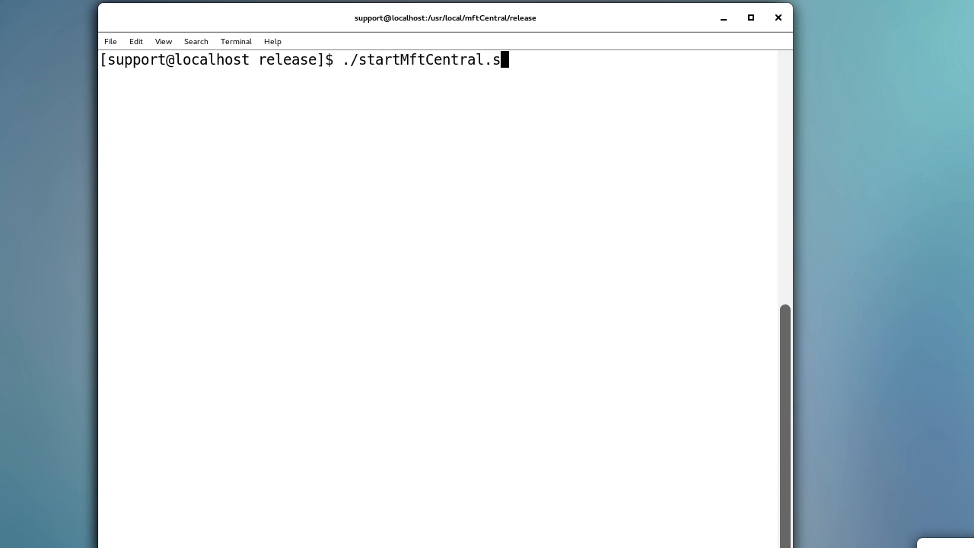
pyautogui.write('h')
pyautogui.press('Return')
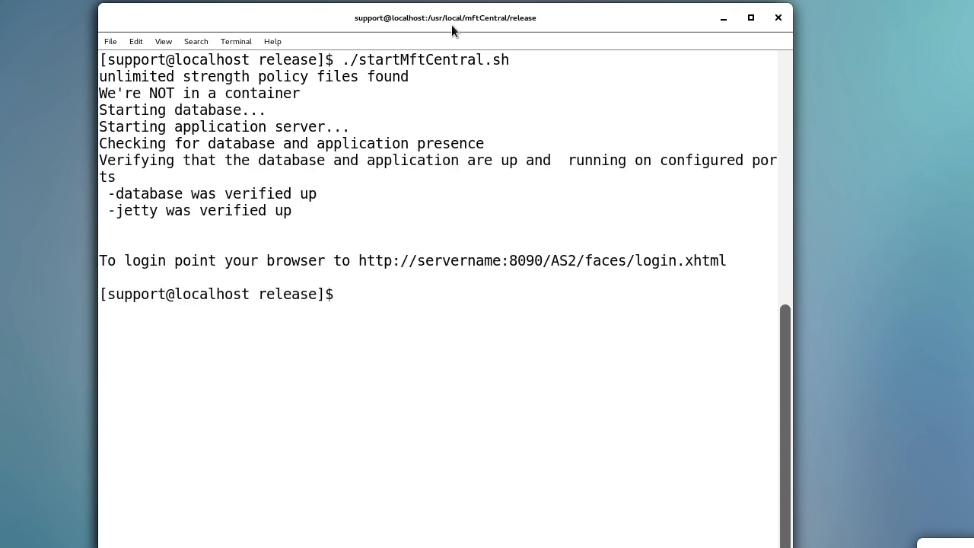
pyautogui.hotkey('alt', 'Tab')
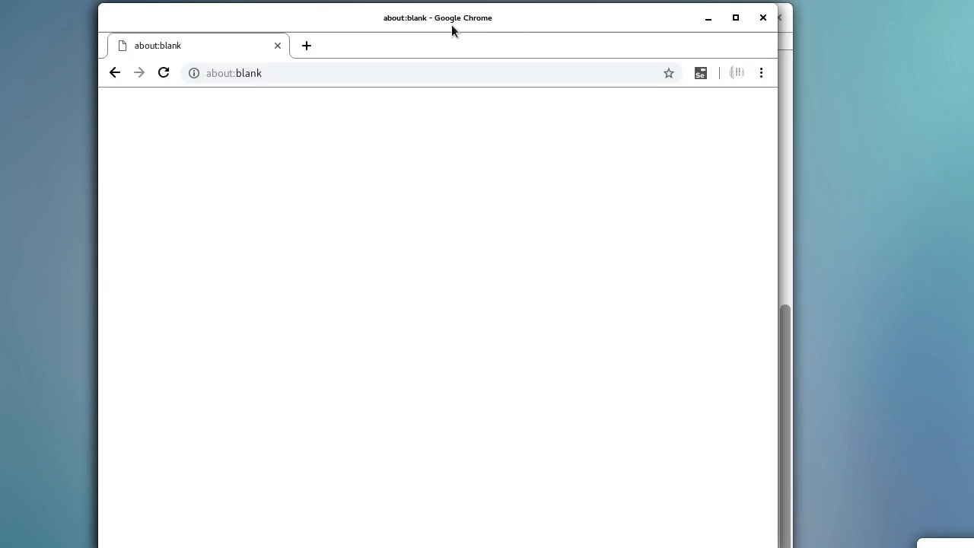
# - Load the MFT Central login page at localhost:8090/AS2/faces/login.xhtml in Chrome
pyautogui.click(464, 67)
pyautogui.write('about')
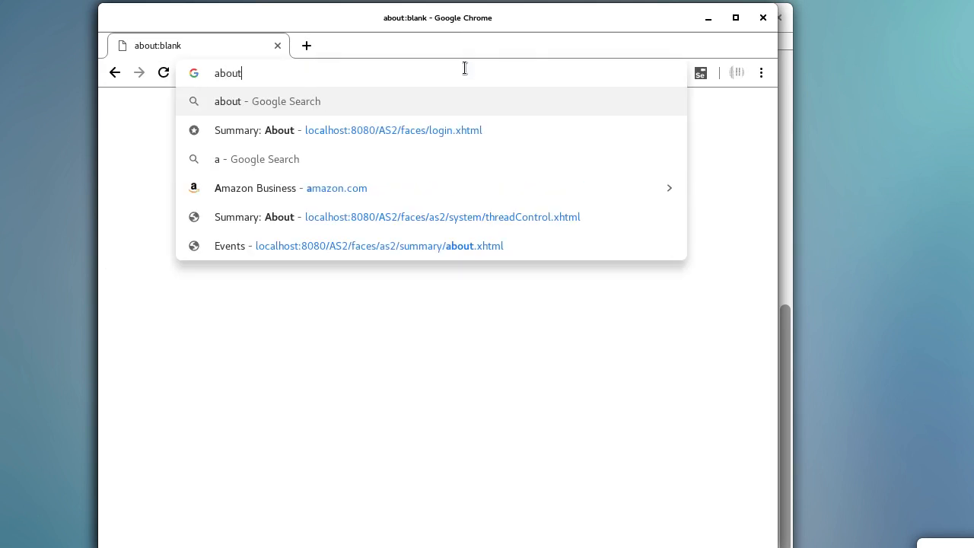
pyautogui.press('BackSpace')
pyautogui.press('BackSpace')
pyautogui.press('BackSpace')
pyautogui.press('BackSpace')
pyautogui.press('BackSpace')
pyautogui.write('http://localhost:8090/AS2/faces/login.xhtml')
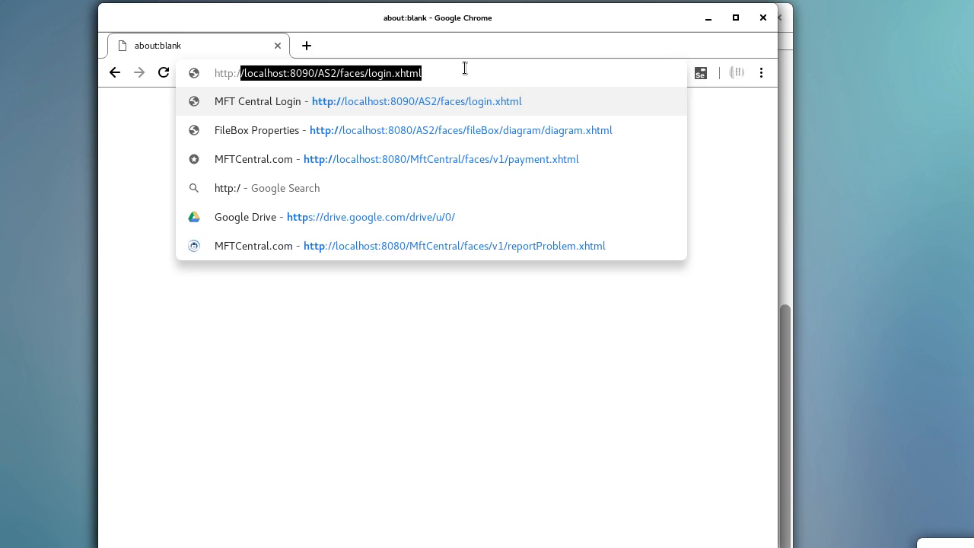
pyautogui.press('Return')
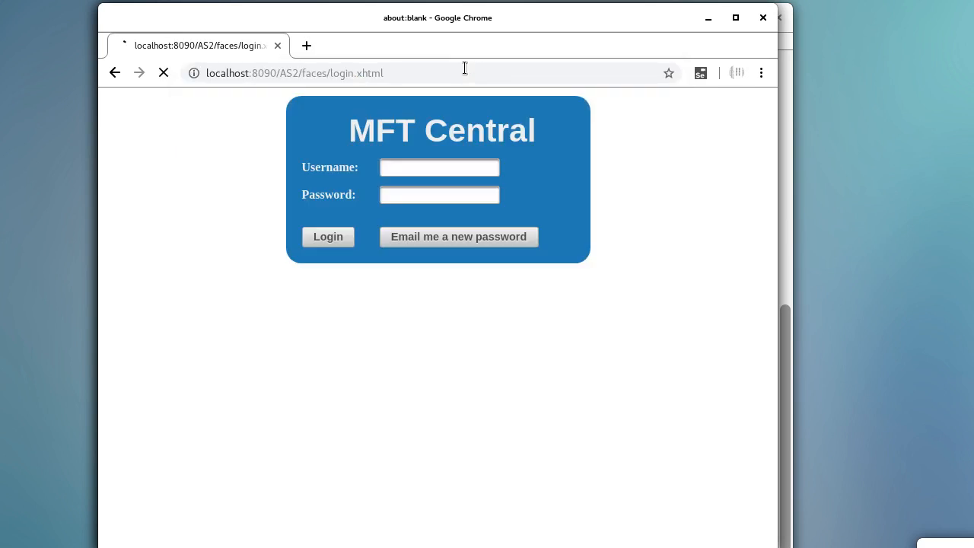
# - Log in with username admin and the account password
pyautogui.click(489, 168)
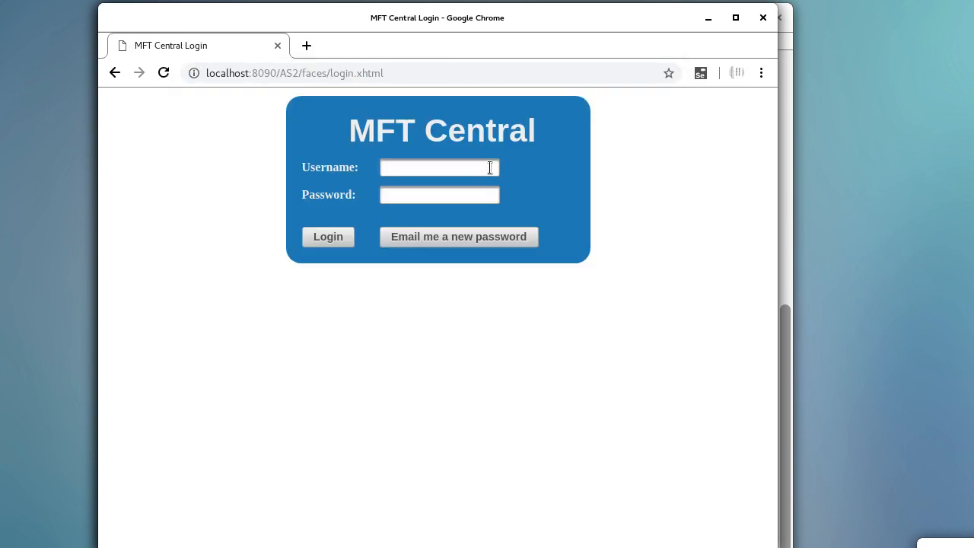
pyautogui.write('admin')
pyautogui.press('Tab')
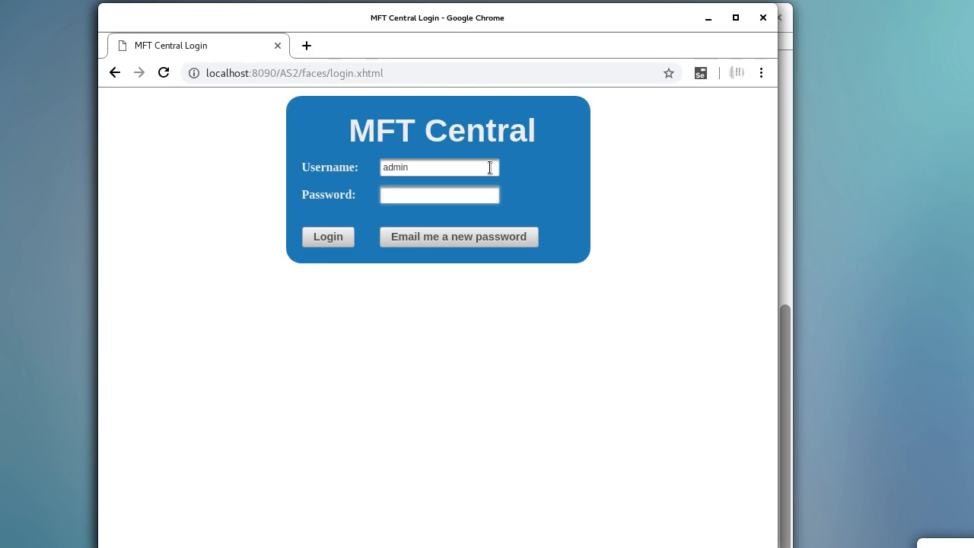
pyautogui.write('*********')
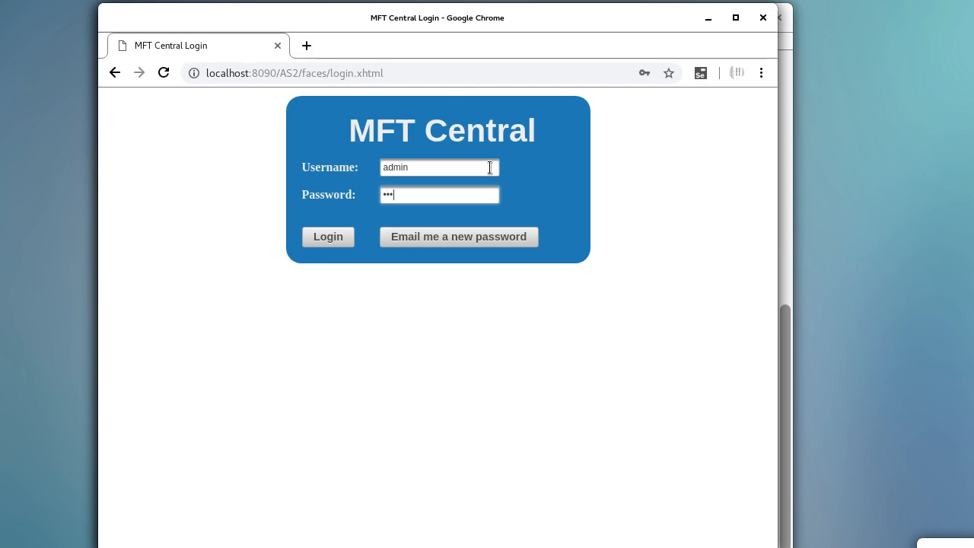
pyautogui.write('**')
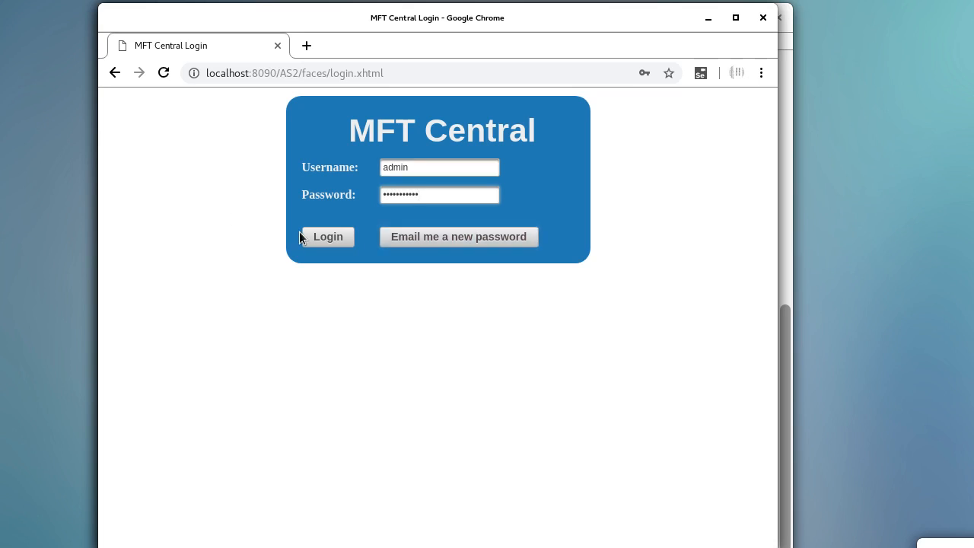
pyautogui.click(322, 235)
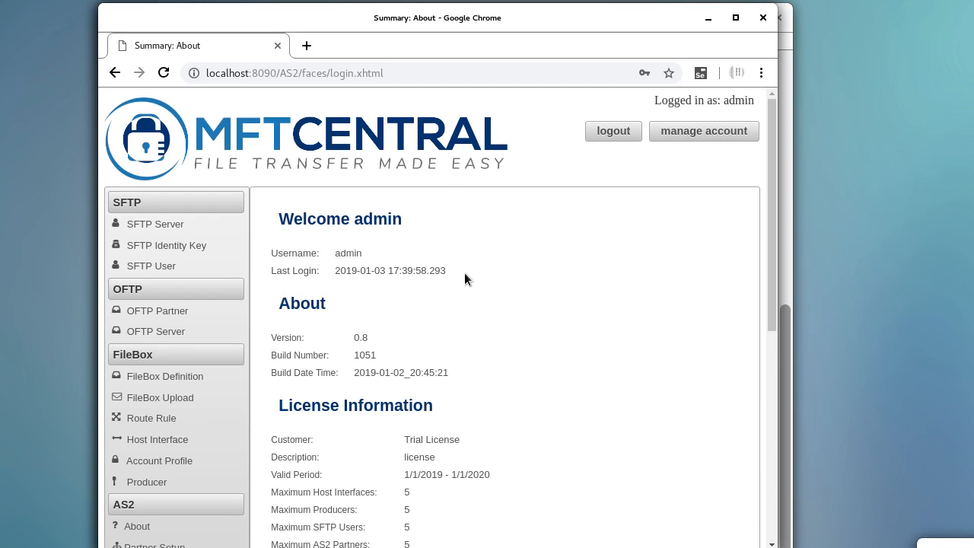
# - Open System > User Manager from the left menu
pyautogui.scroll(-1, 464, 287)
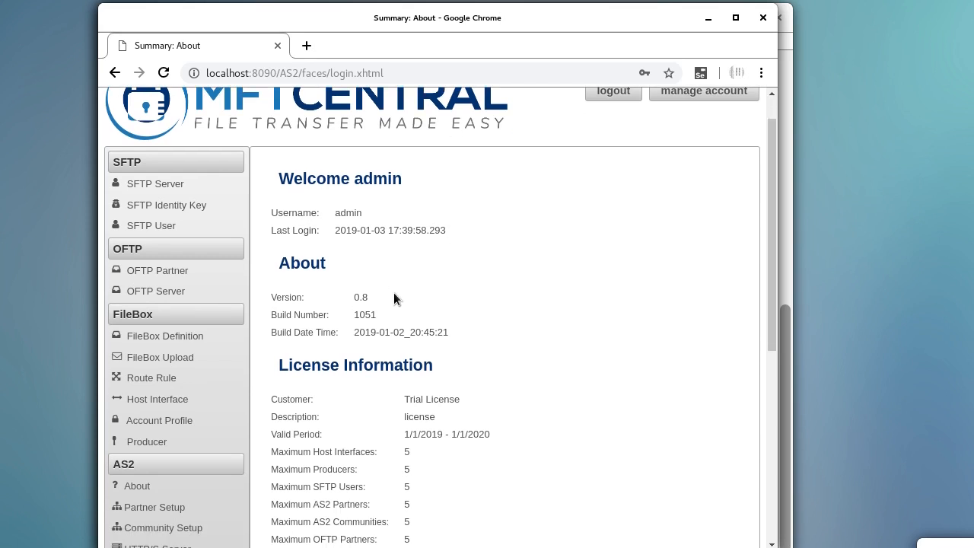
pyautogui.scroll(-8, 301, 292)
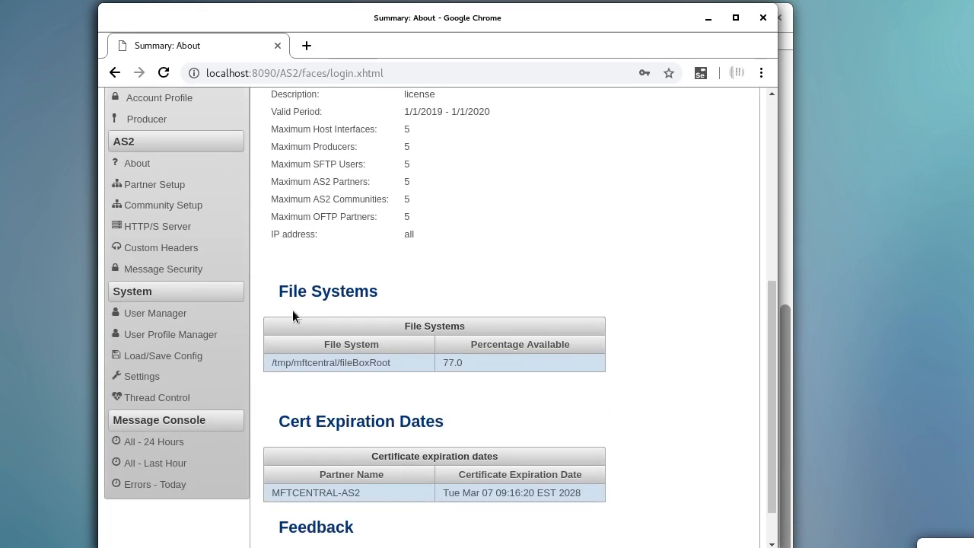
pyautogui.click(176, 315)
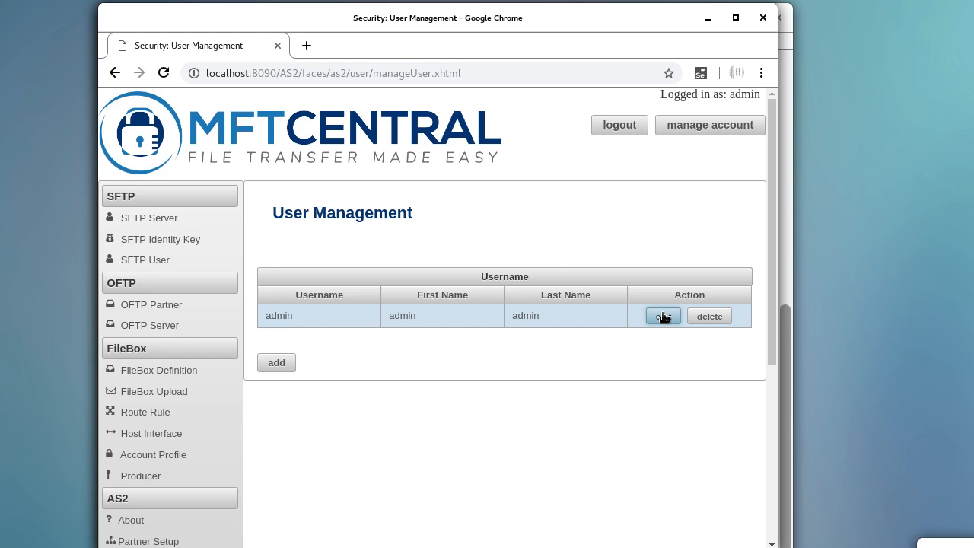
# - Edit the admin user, enter a new password, and save it with Update
pyautogui.click(662, 316)
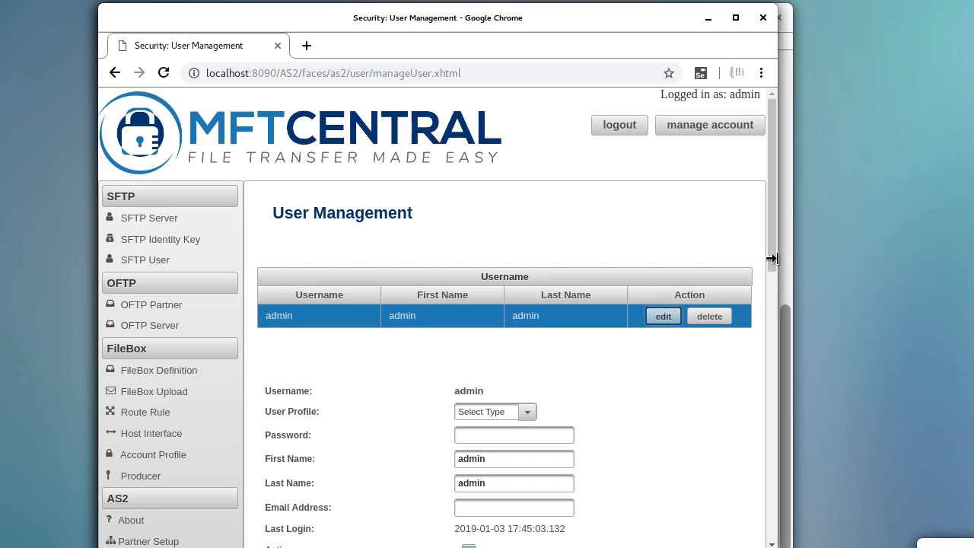
pyautogui.moveTo(774, 256); pyautogui.dragTo(782, 328)
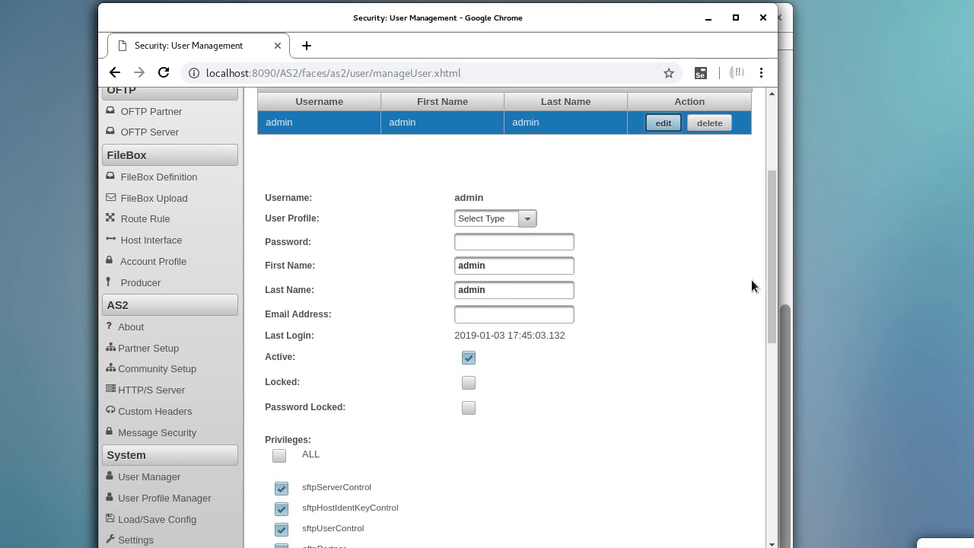
pyautogui.moveTo(775, 253); pyautogui.dragTo(772, 292)
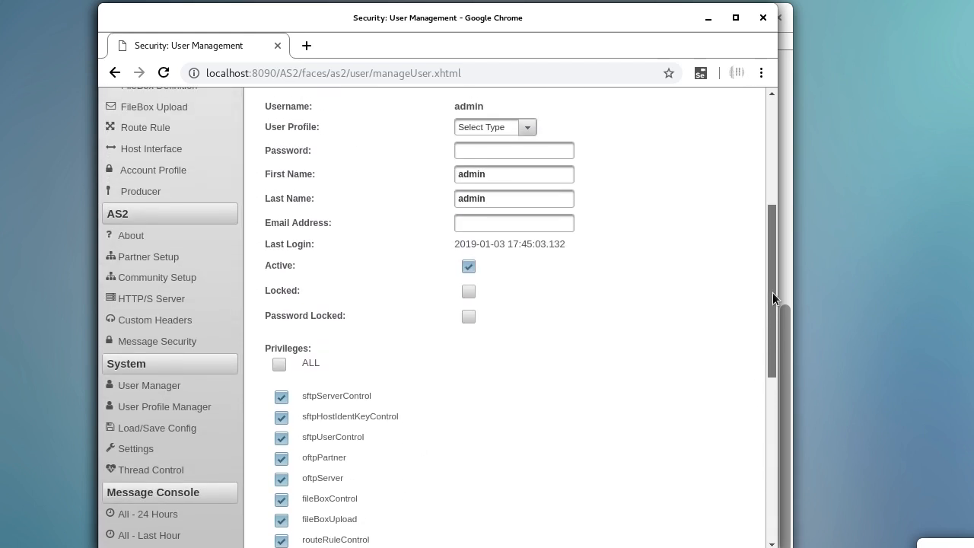
pyautogui.click(545, 152)
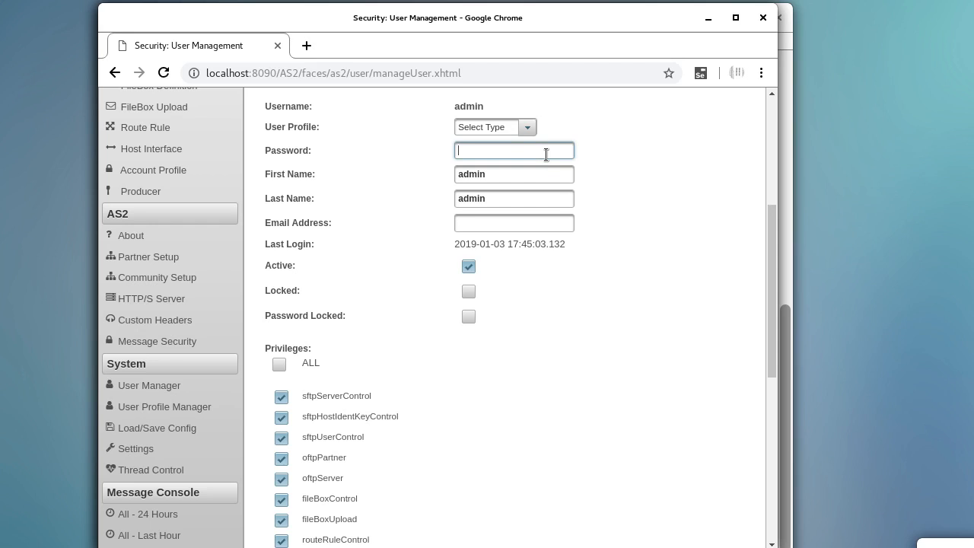
pyautogui.write('••••••••••••••')
pyautogui.scroll(-5, 499, 301)
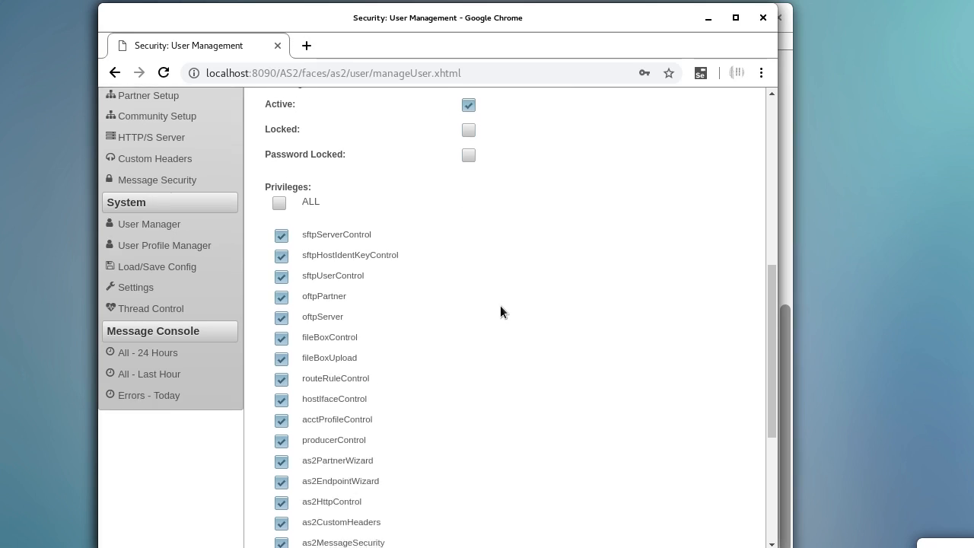
pyautogui.scroll(-1, 501, 332)
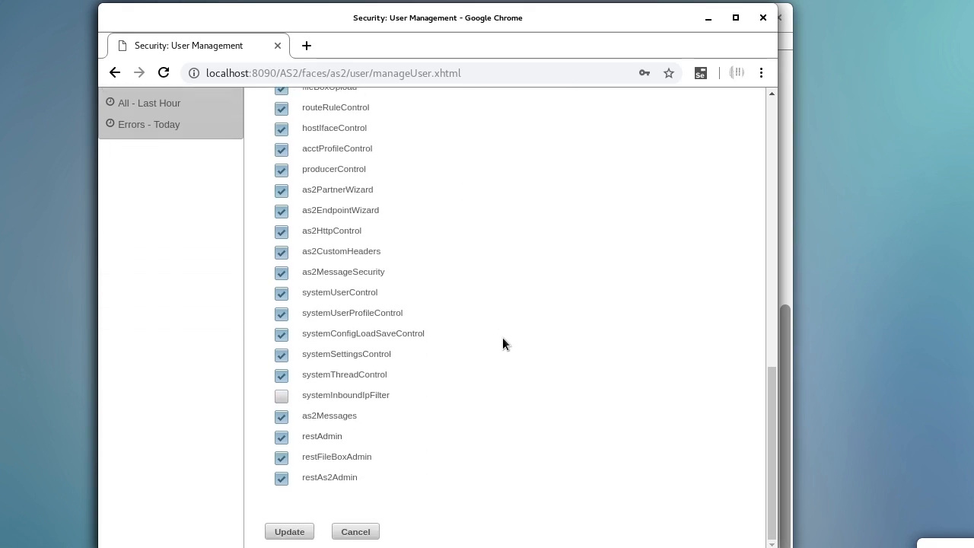
pyautogui.click(282, 531)
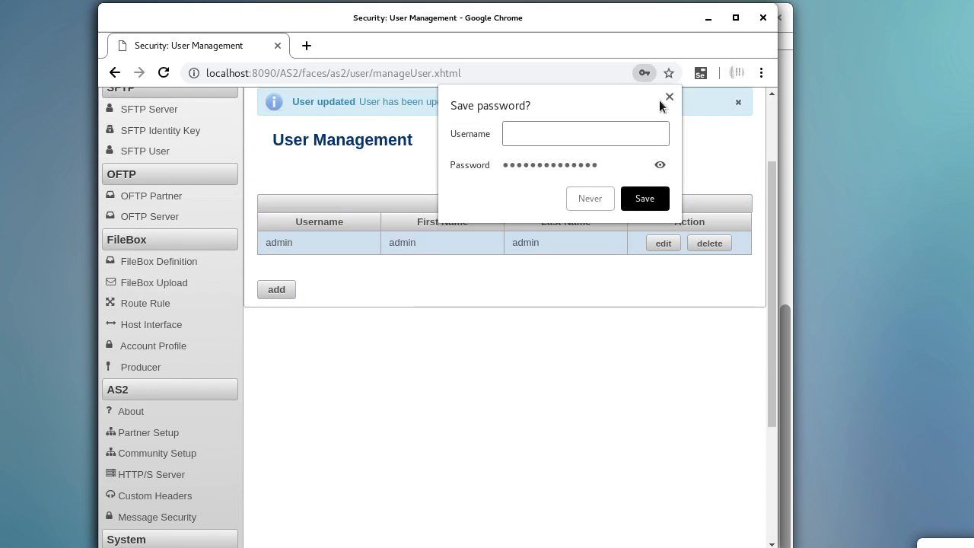
# - Dismiss Chrome's save-password prompt and open an empty new-user form under the user table
pyautogui.click(669, 98)
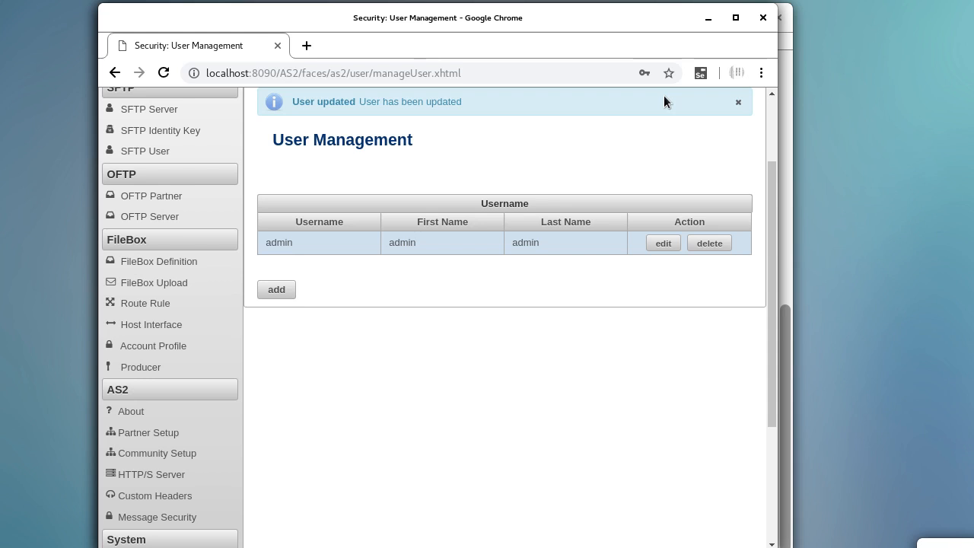
pyautogui.click(290, 293)
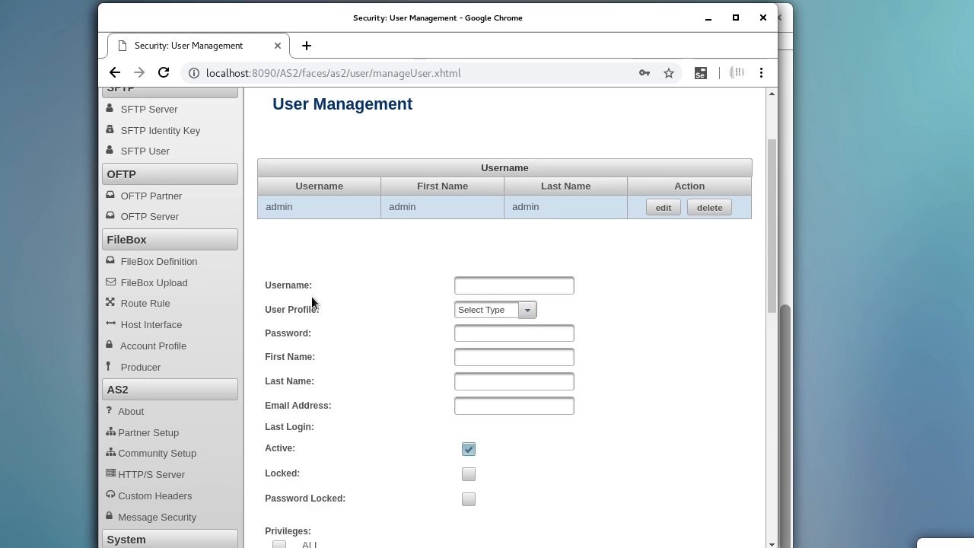
# - Enter the new user's username in all lowercase and type an eight-character password
pyautogui.click(497, 286)
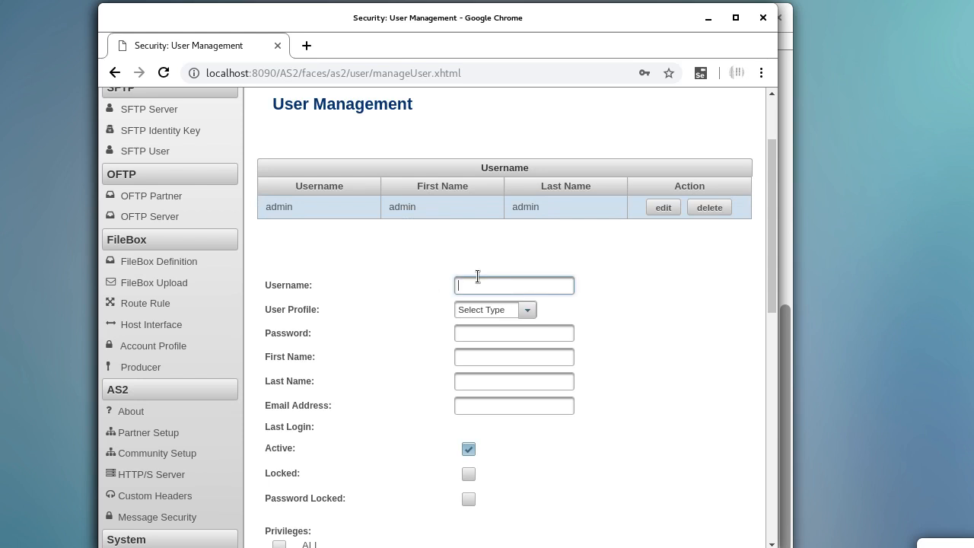
pyautogui.write('jonDoe')
pyautogui.press('BackSpace')
pyautogui.press('BackSpace')
pyautogui.press('BackSpace')
pyautogui.write('doe')
pyautogui.press('Tab')
pyautogui.press('Tab')
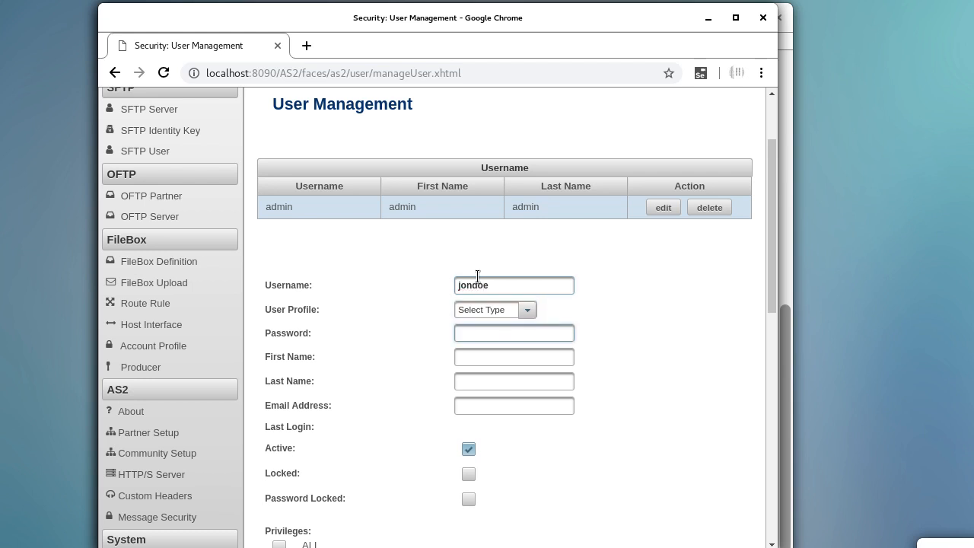
pyautogui.write('password')
pyautogui.scroll(-3, 578, 421)
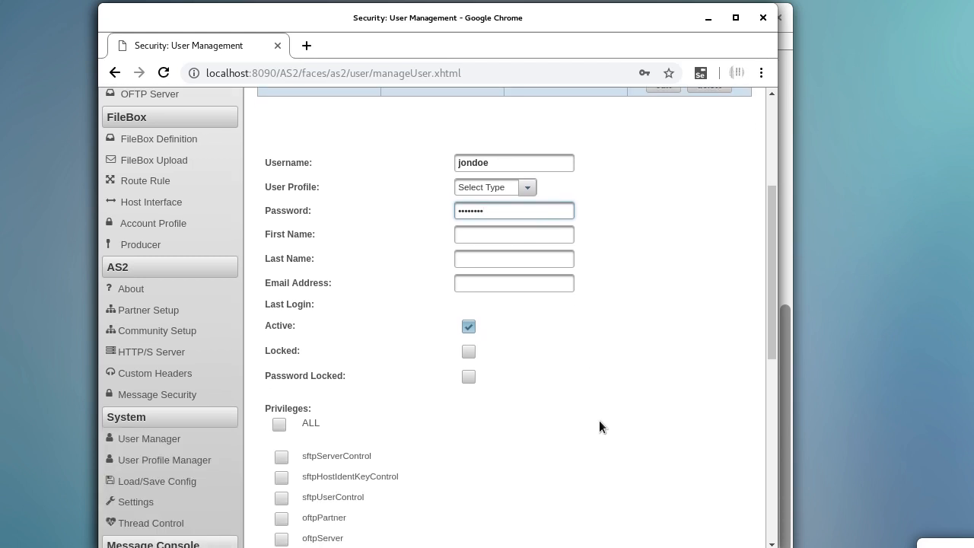
pyautogui.scroll(-5, 655, 331)
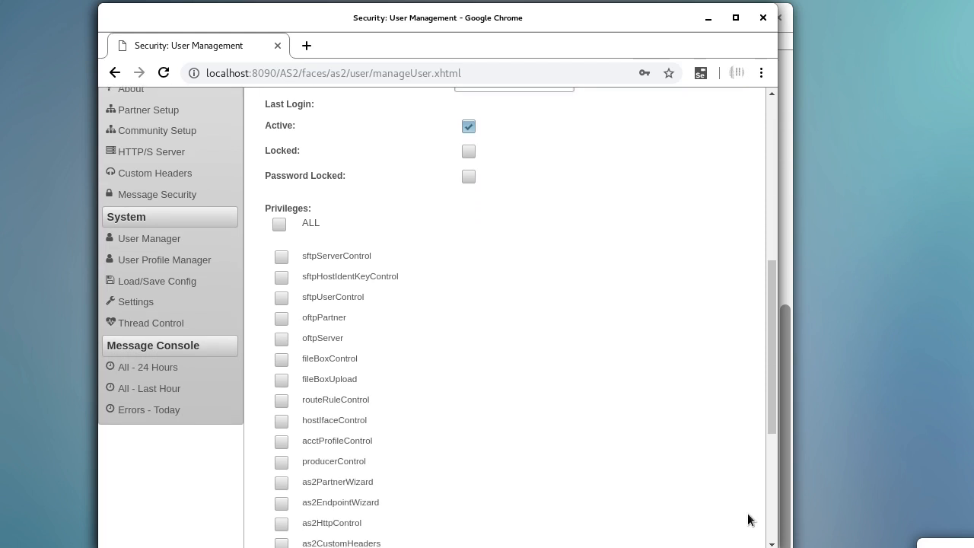
pyautogui.moveTo(774, 402); pyautogui.dragTo(779, 364)
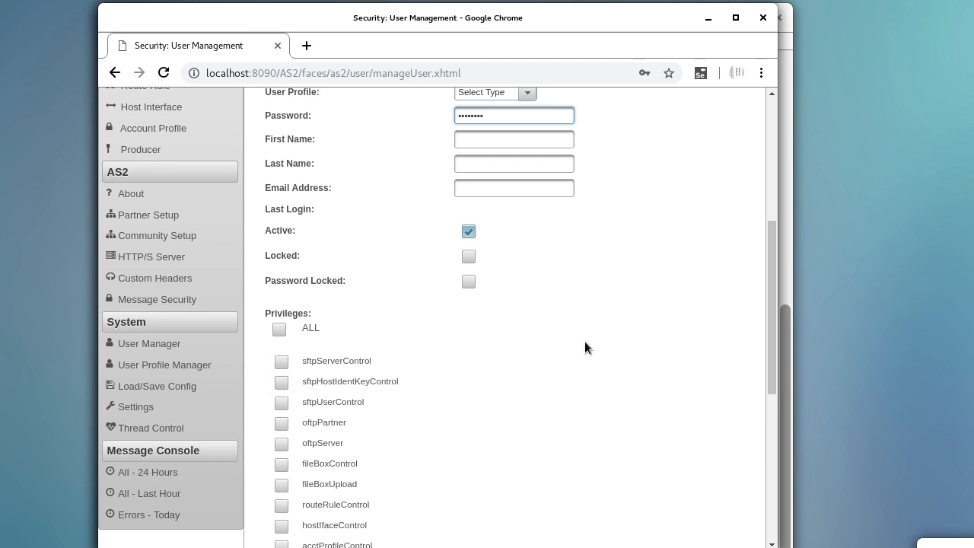
pyautogui.moveTo(766, 282); pyautogui.dragTo(765, 235)
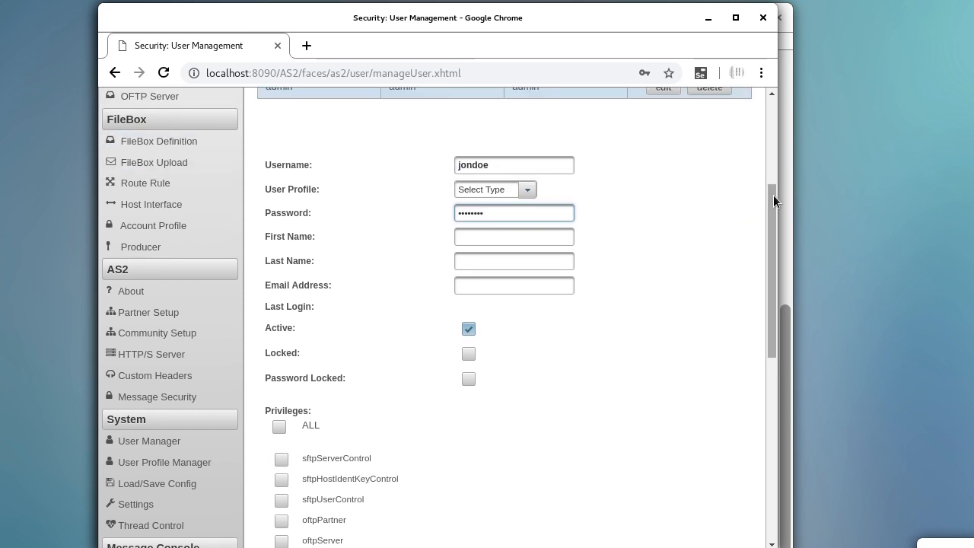
pyautogui.moveTo(773, 194); pyautogui.dragTo(766, 153)
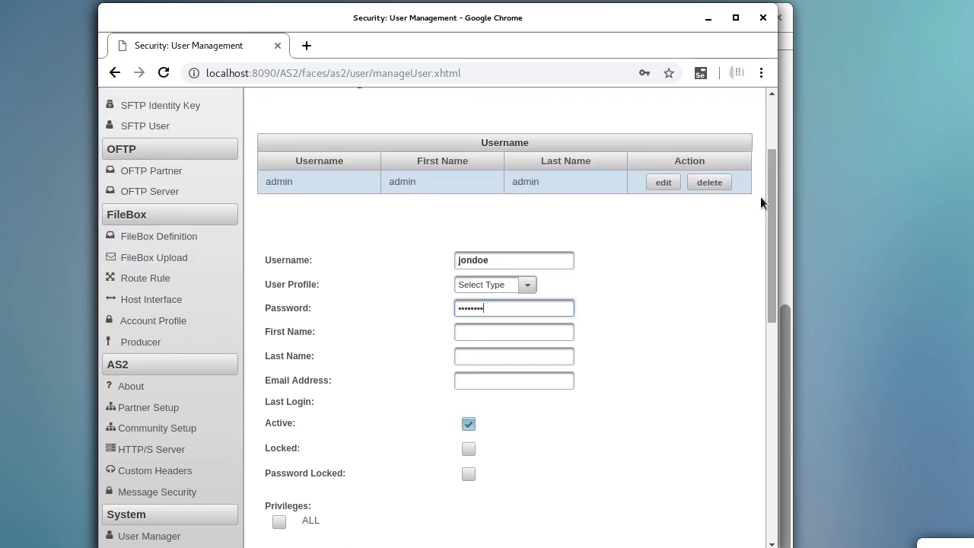
pyautogui.moveTo(773, 189); pyautogui.dragTo(774, 253)
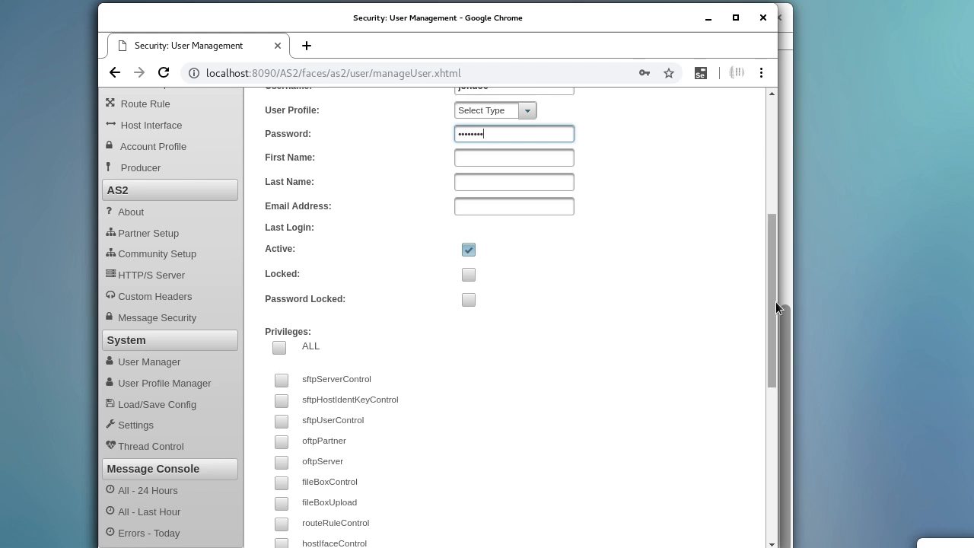
pyautogui.scroll(1, 773, 297)
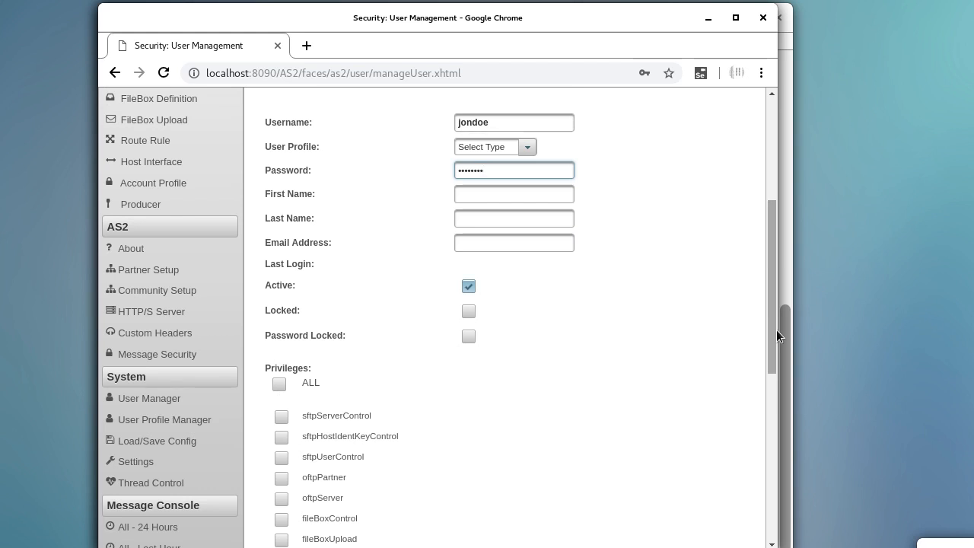
# - Grant the new user ALL privileges and dismiss Chrome's save-password bubble
pyautogui.click(278, 384)
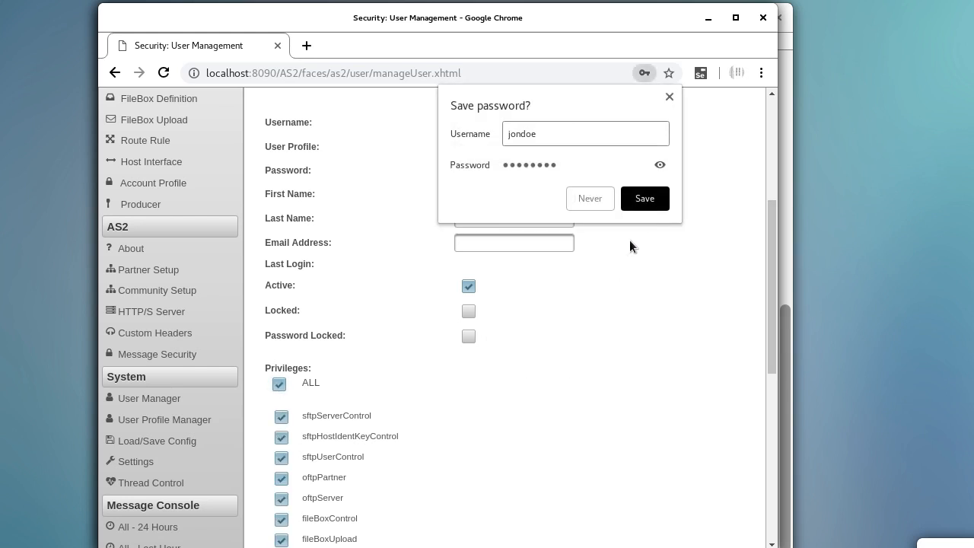
pyautogui.click(669, 96)
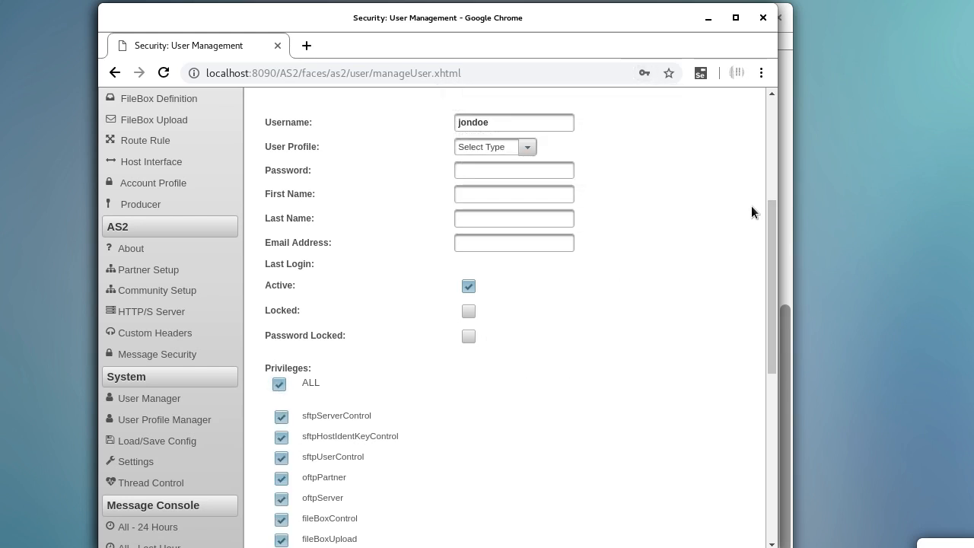
pyautogui.moveTo(769, 215); pyautogui.dragTo(746, 195)
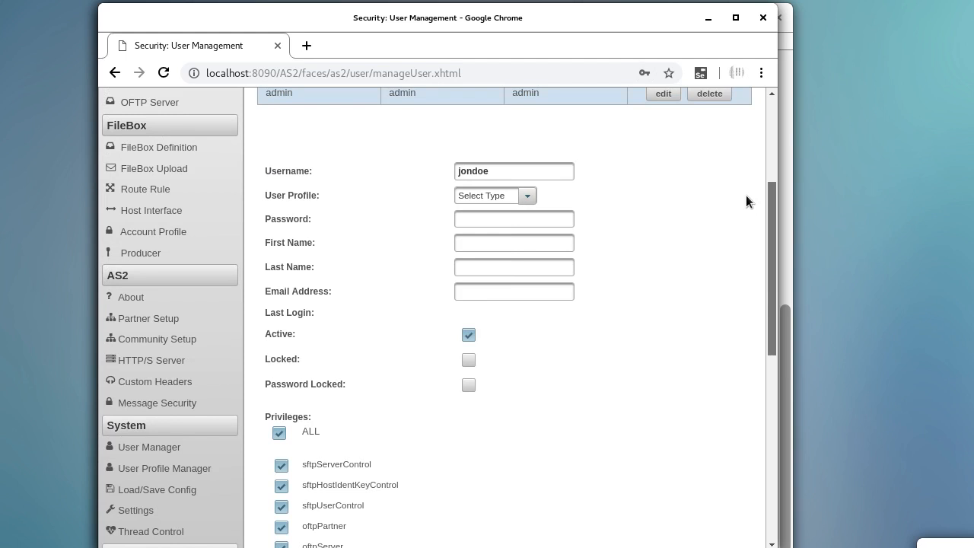
pyautogui.click(475, 242)
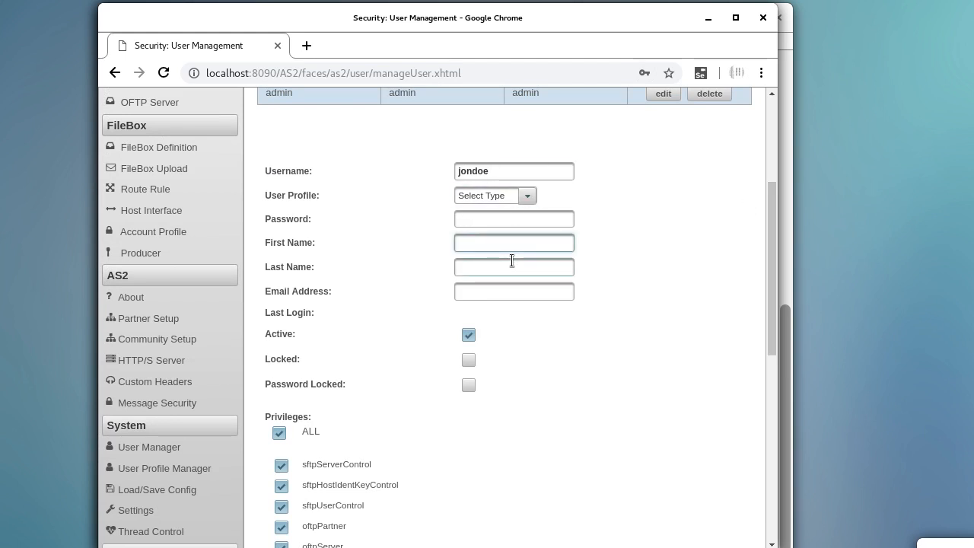
# - Fill in the new user's first name, last name and e-mail address
pyautogui.write('Jon')
pyautogui.press('Tab')
pyautogui.write('D')
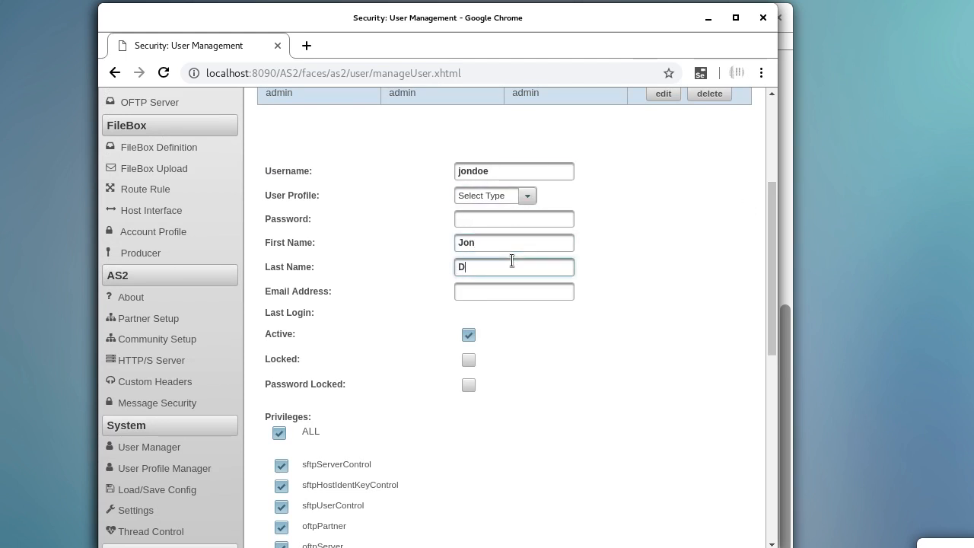
pyautogui.write('oe')
pyautogui.press('Tab')
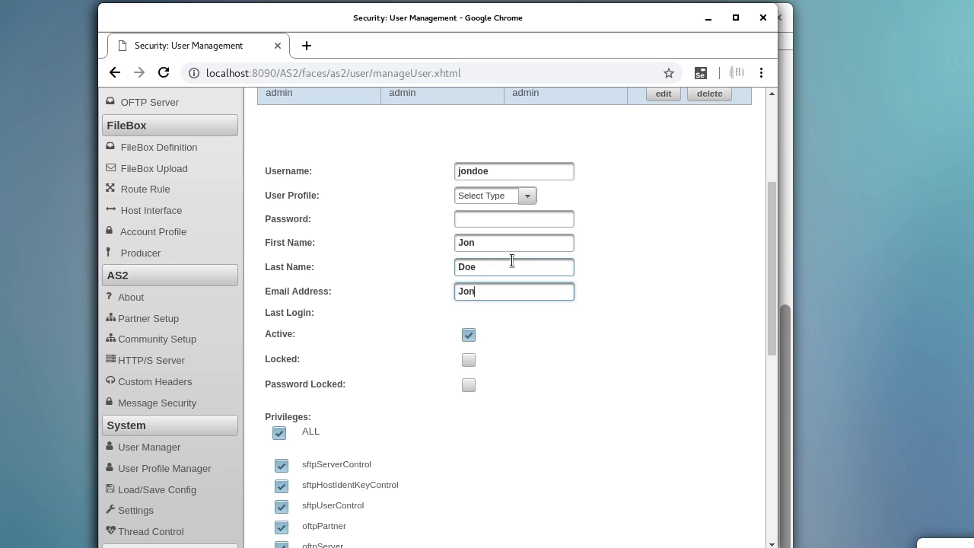
# - Re-enter the password, create the user, and dismiss Chrome's save-password dialog
pyautogui.click(499, 218)
pyautogui.write('••••••••')
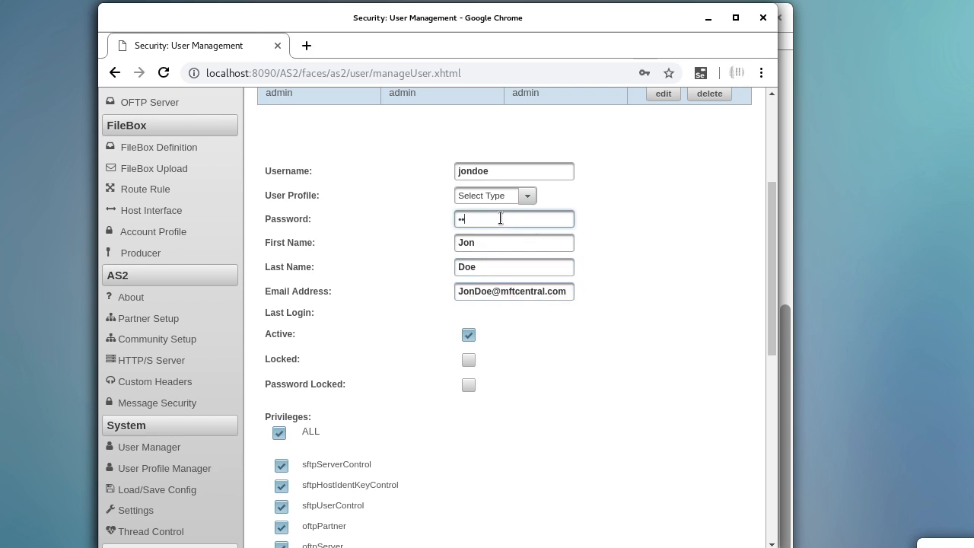
pyautogui.scroll(-10, 469, 378)
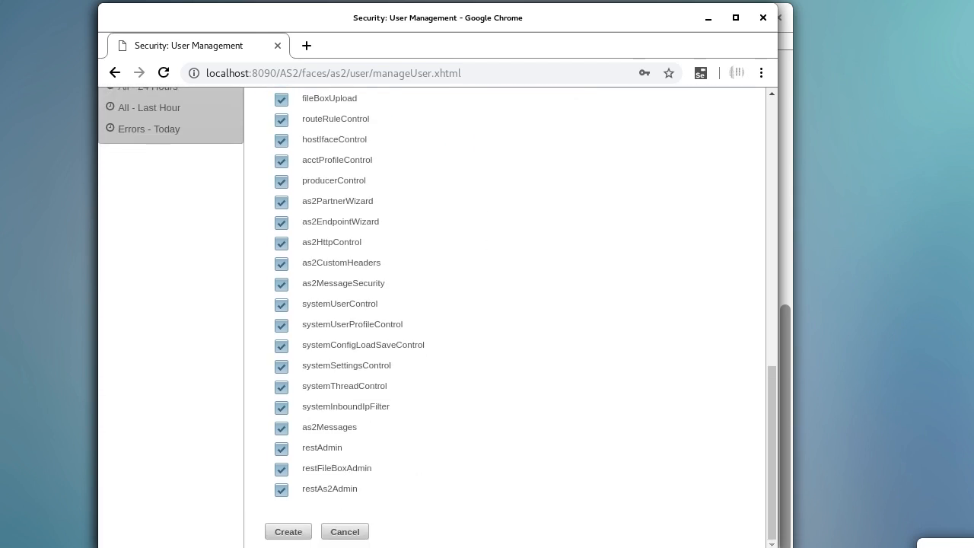
pyautogui.click(304, 529)
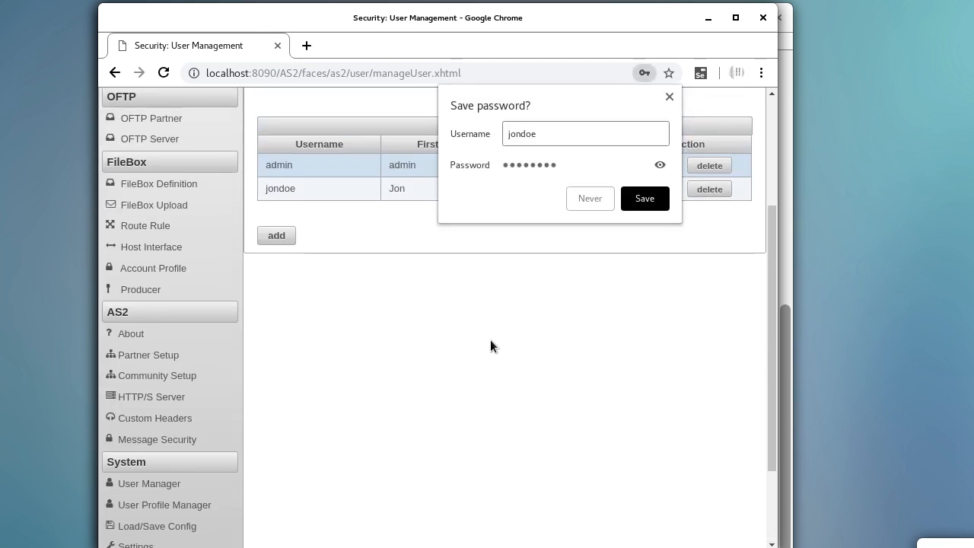
pyautogui.click(667, 97)
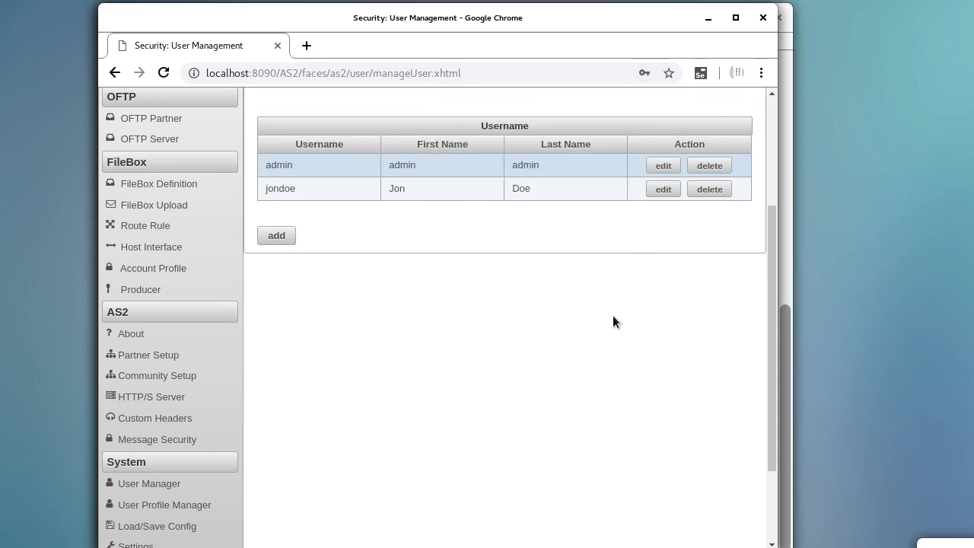
# - Open System > Settings from the left sidebar
pyautogui.scroll(-3, 351, 400)
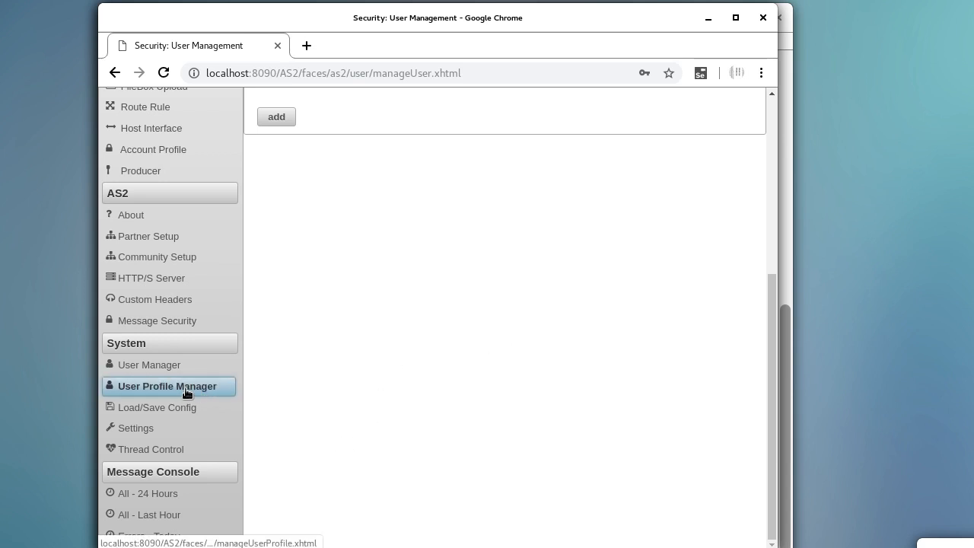
pyautogui.click(185, 428)
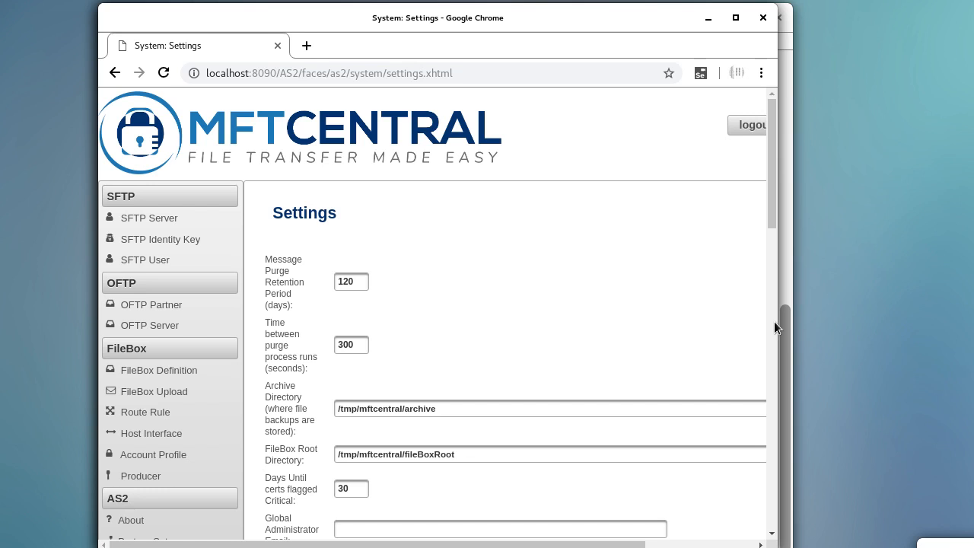
# - Widen the Chrome window to fit the whole Settings page, then select the Archive Directory path
pyautogui.moveTo(776, 325); pyautogui.dragTo(957, 326)
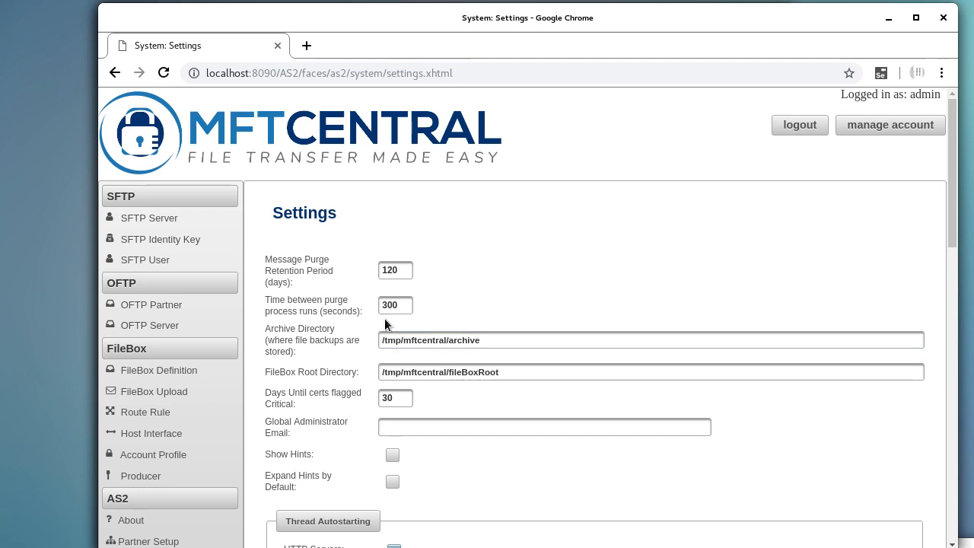
pyautogui.moveTo(399, 303)
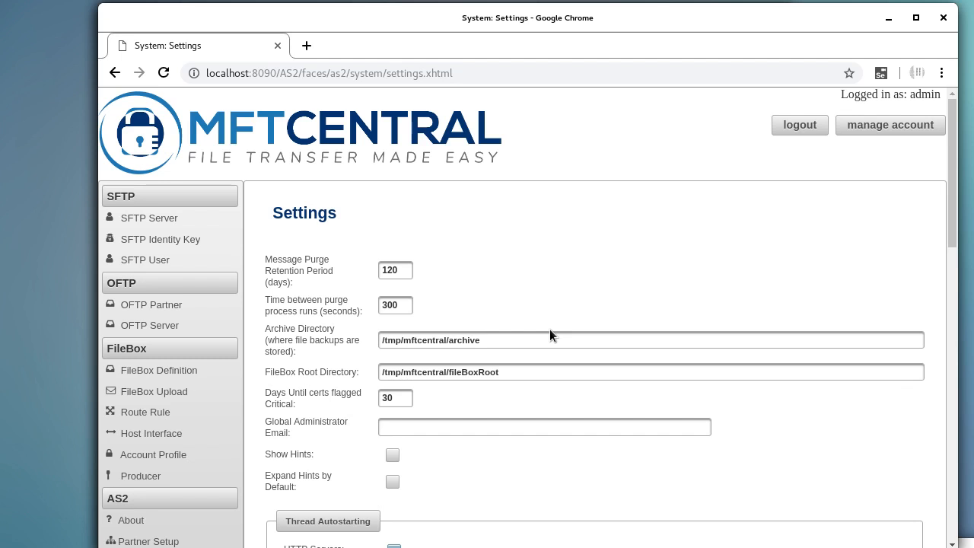
pyautogui.click(566, 374)
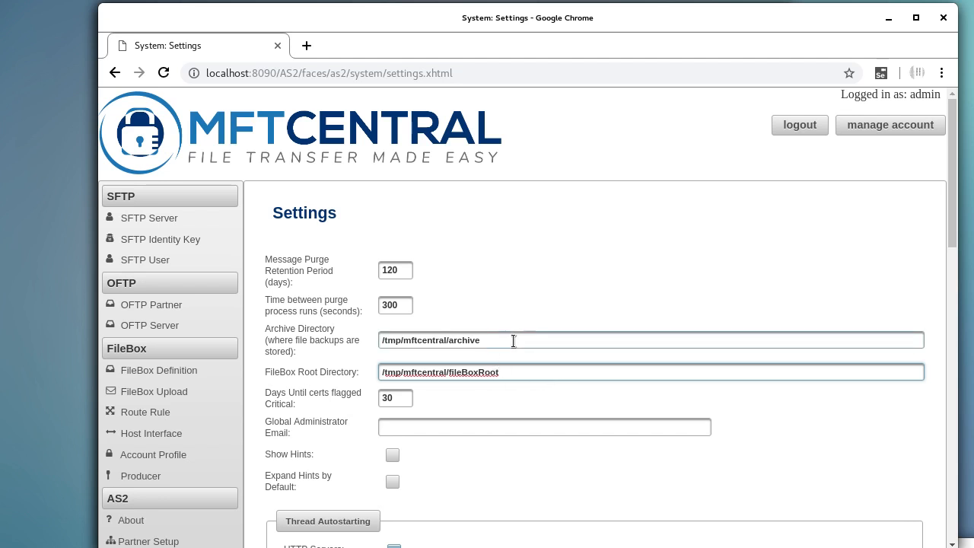
pyautogui.moveTo(512, 339); pyautogui.dragTo(347, 335)
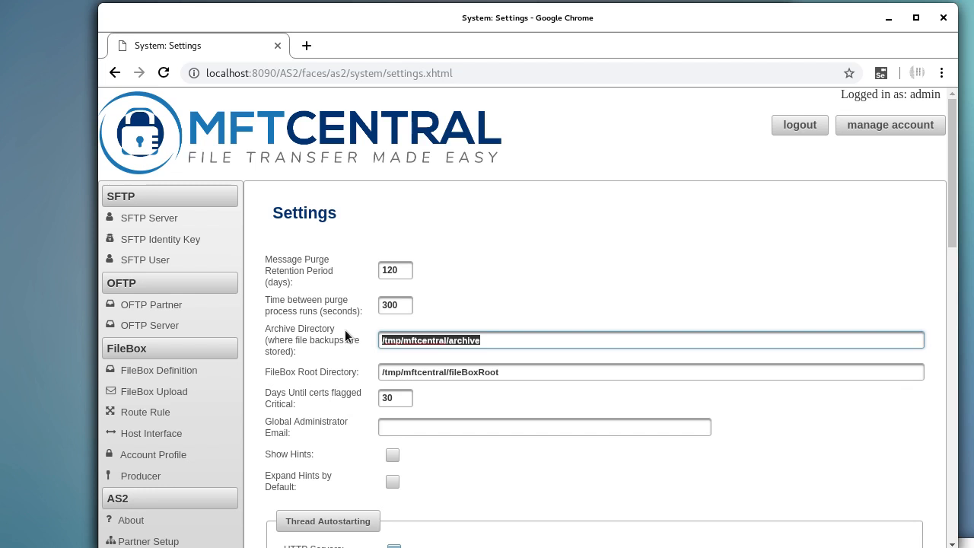
# - Set the Archive Directory to /usr/local/mftCentralArchive using the path suggestion
pyautogui.write('/usr/')
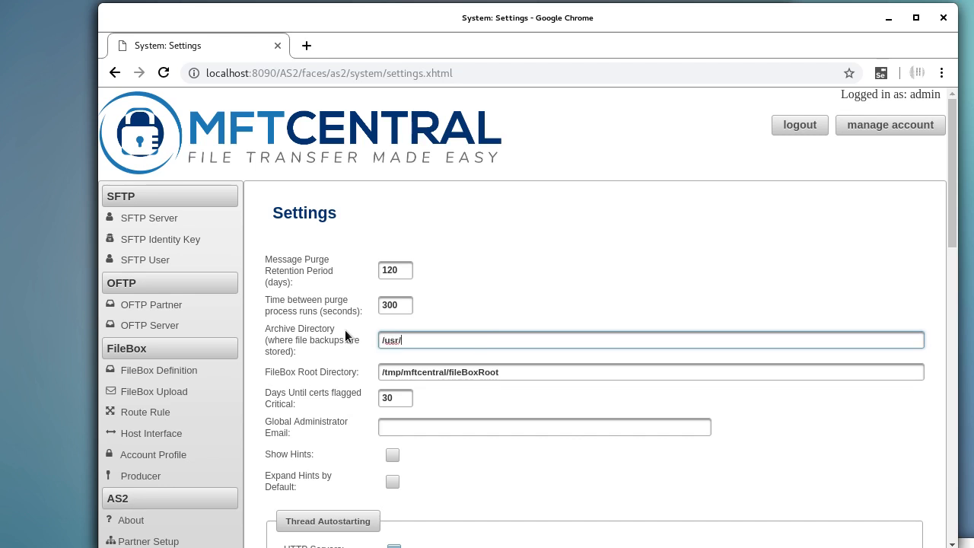
pyautogui.write('local')
pyautogui.write('/mft')
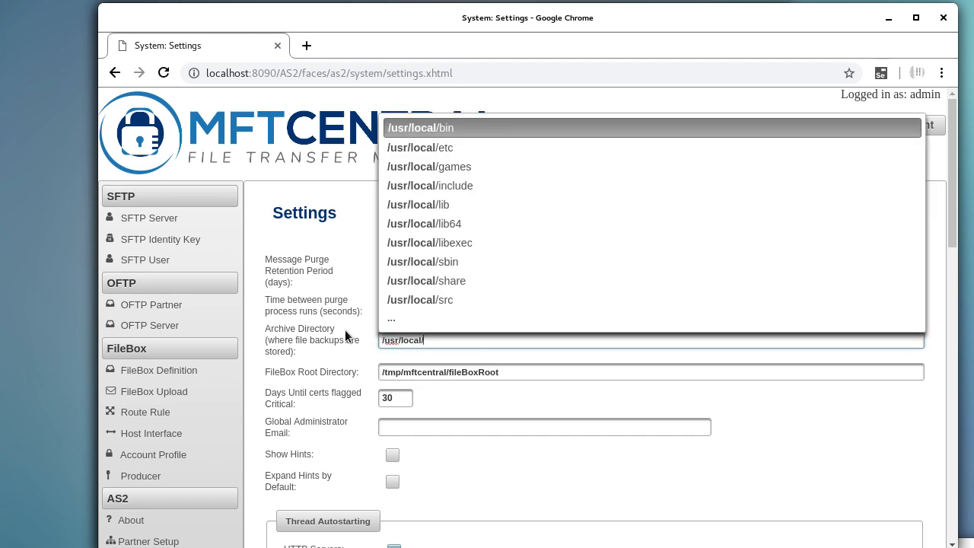
pyautogui.write('Ce')
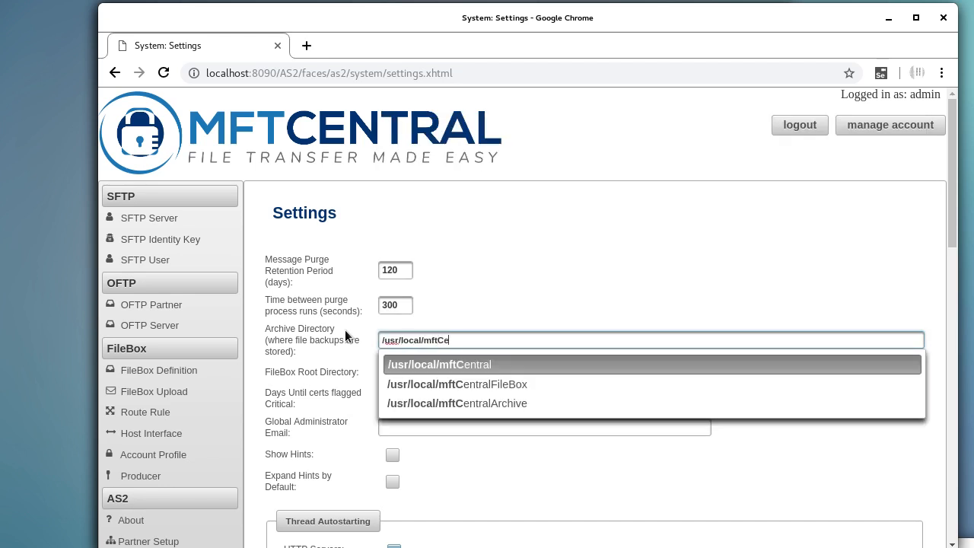
pyautogui.press('Down')
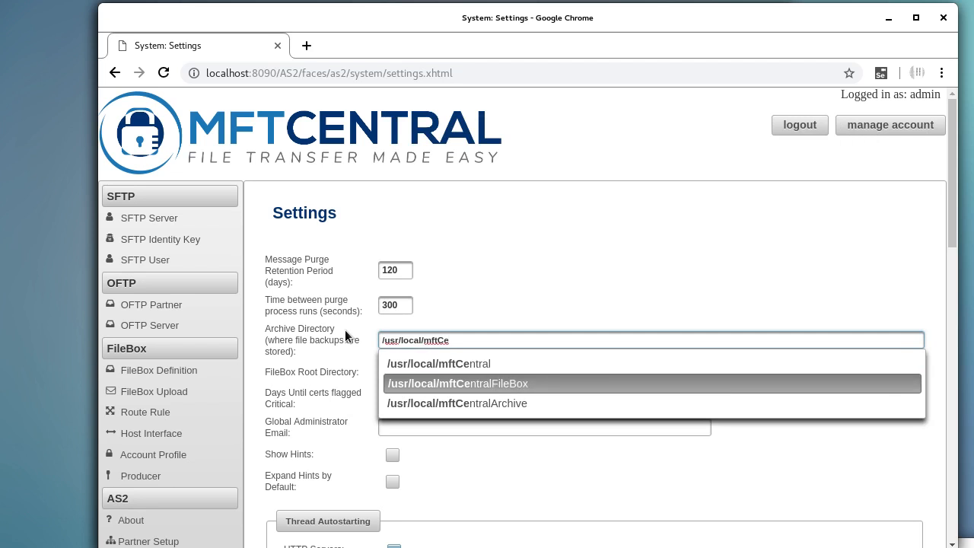
pyautogui.press('Down')
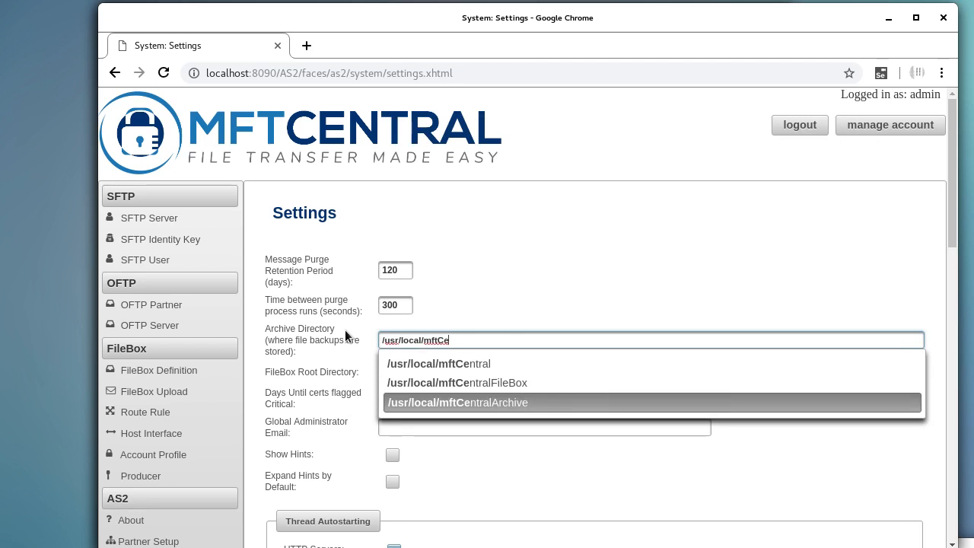
pyautogui.press('Return')
# - Set the FileBox Root Directory to /usr/local/mftCentralFileBox
pyautogui.press('Tab')
pyautogui.write('/')
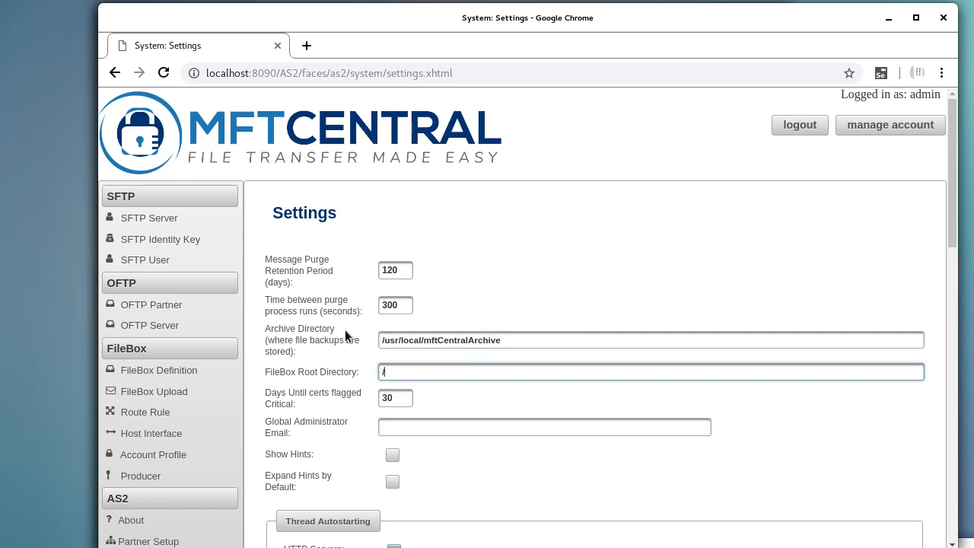
pyautogui.write('usr/local/mftCentralF')
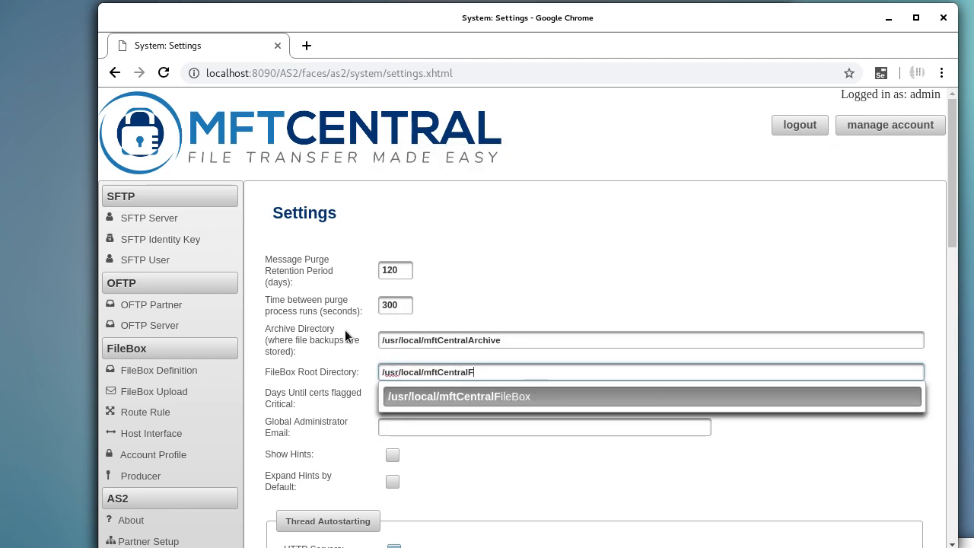
pyautogui.press('Return')
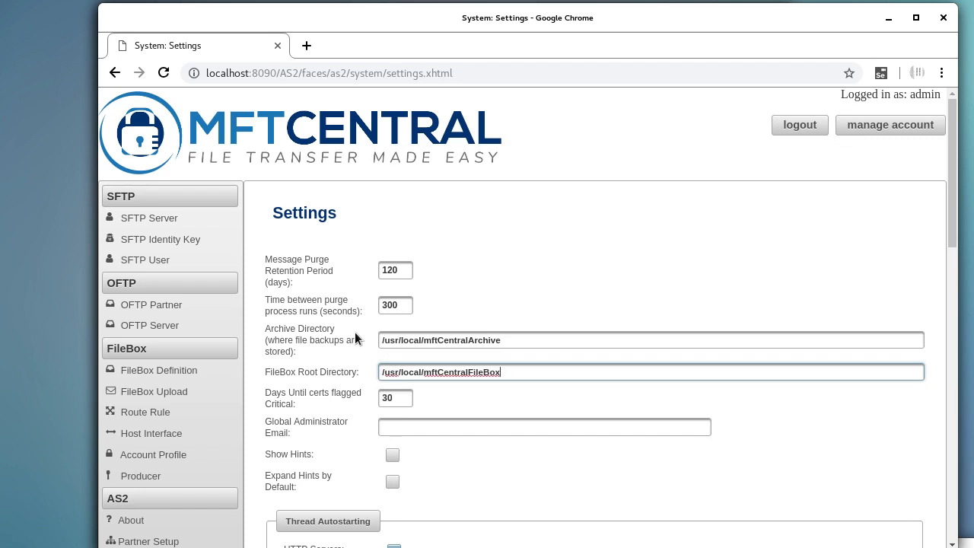
pyautogui.scroll(-1, 508, 308)
pyautogui.scroll(-2, 508, 308)
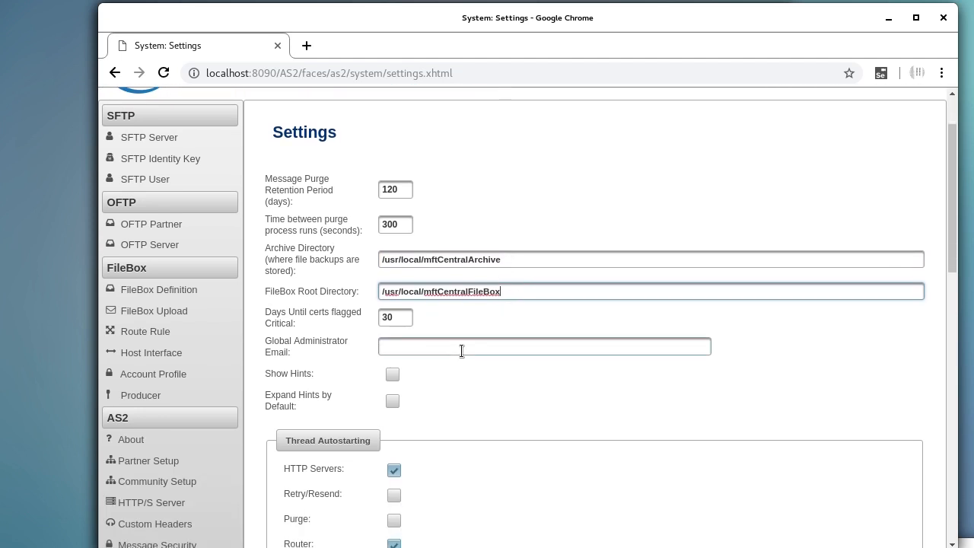
pyautogui.scroll(-1, 482, 331)
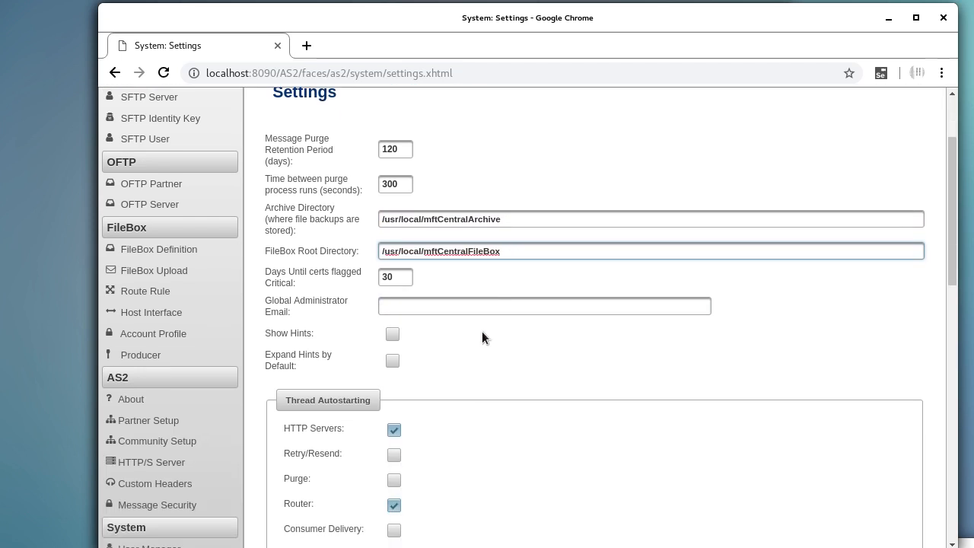
pyautogui.scroll(-3, 482, 337)
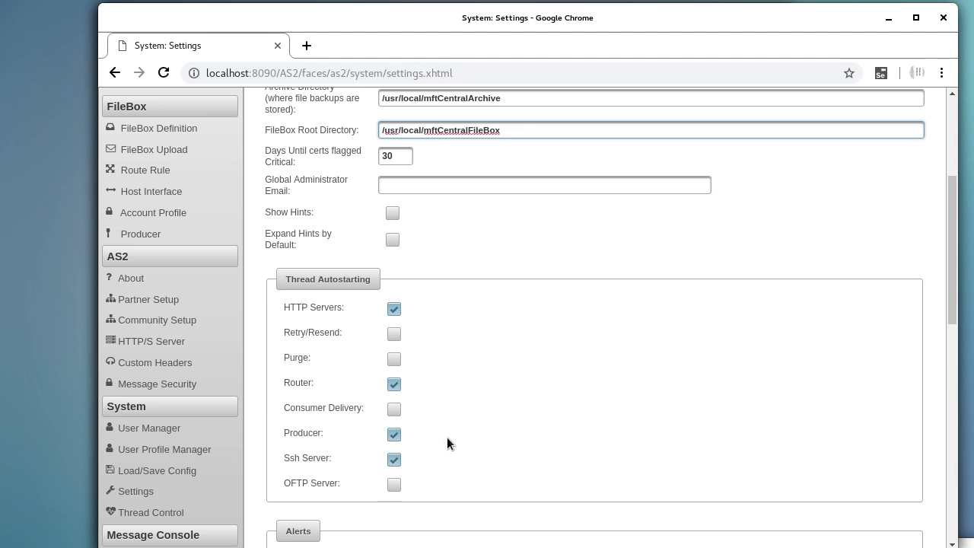
# - Untick HTTP Servers and Ssh Server autostart, and tick Consumer Delivery autostart
pyautogui.click(390, 310)
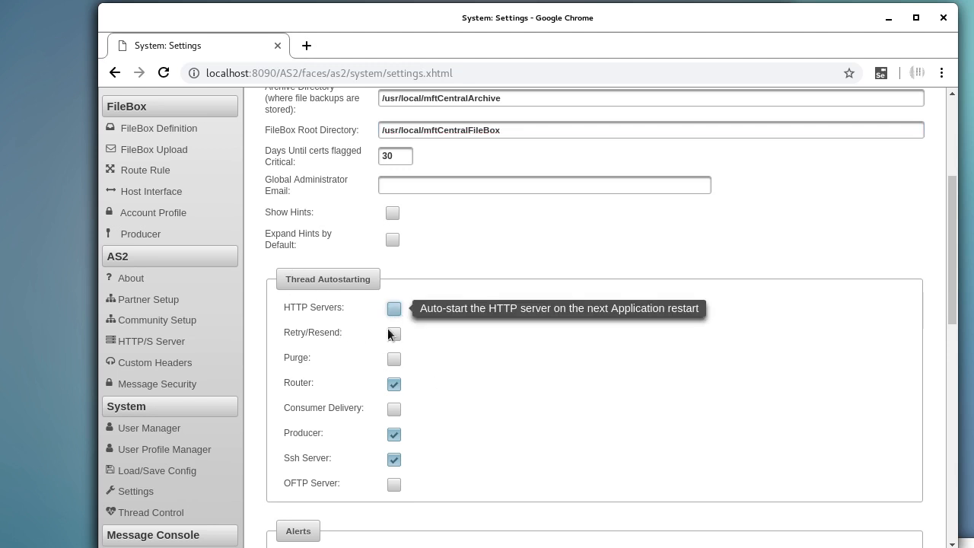
pyautogui.click(394, 410)
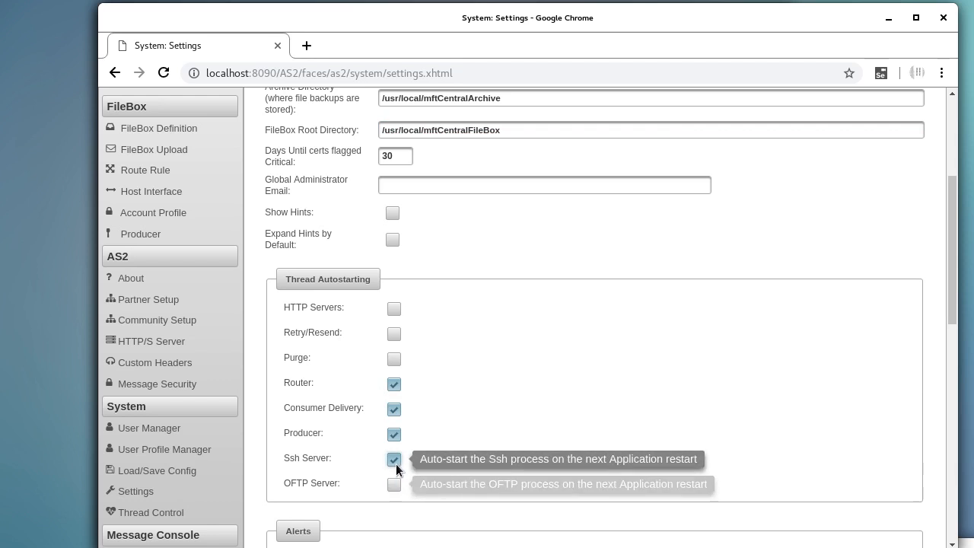
pyautogui.click(394, 459)
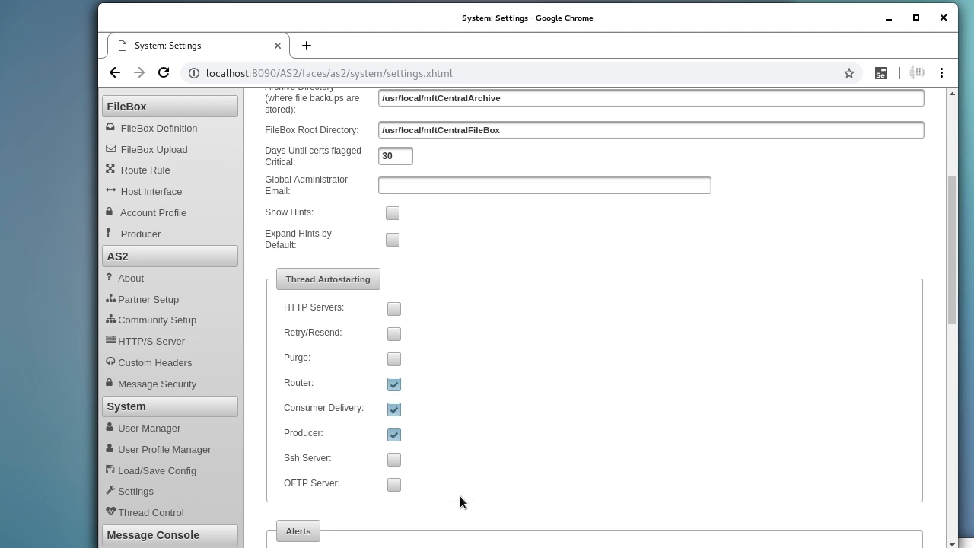
pyautogui.scroll(-6, 510, 379)
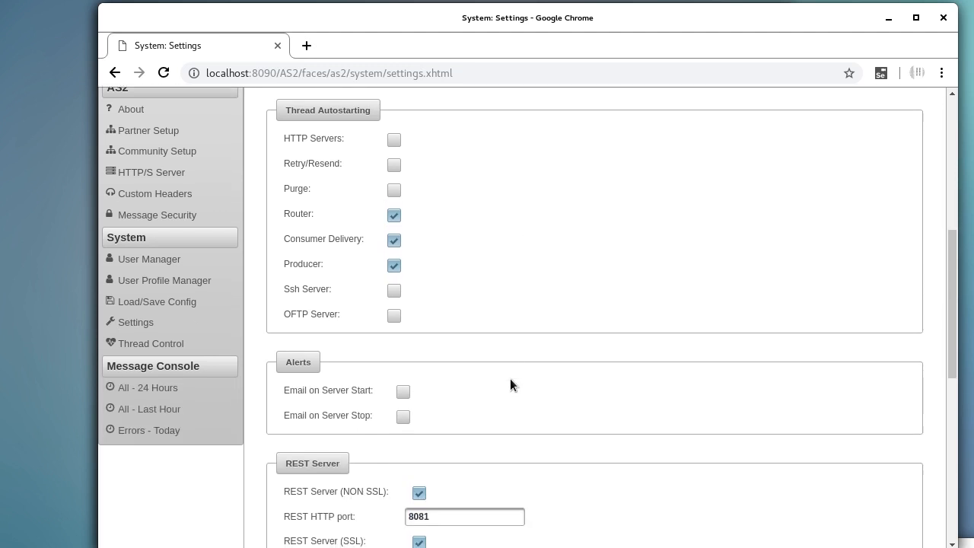
pyautogui.scroll(-2, 510, 378)
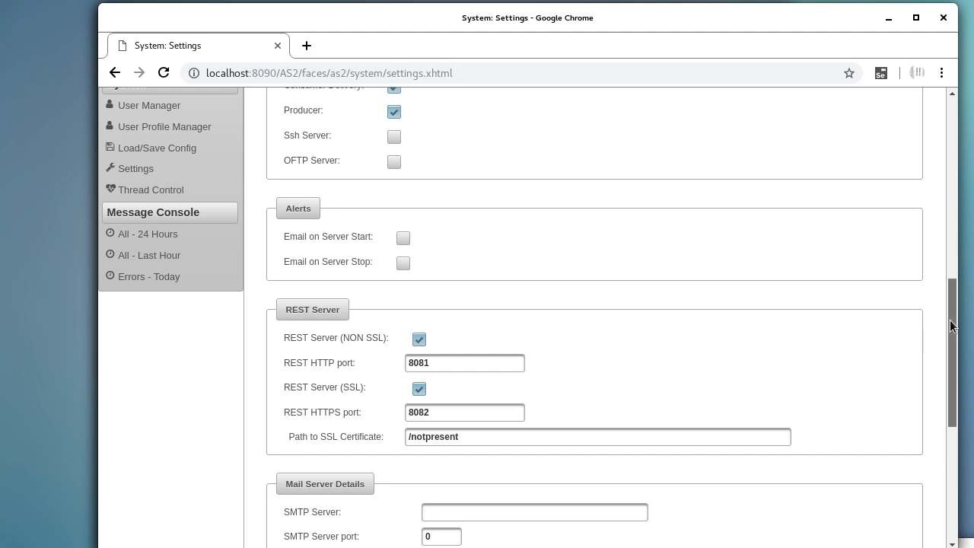
pyautogui.moveTo(954, 316); pyautogui.dragTo(955, 229)
pyautogui.scroll(1, 713, 225)
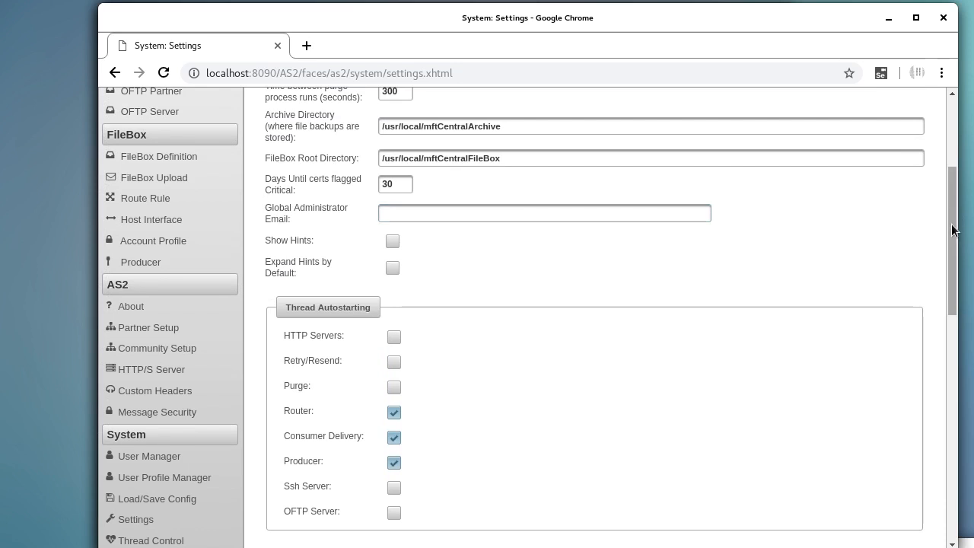
pyautogui.moveTo(950, 229); pyautogui.dragTo(925, 428)
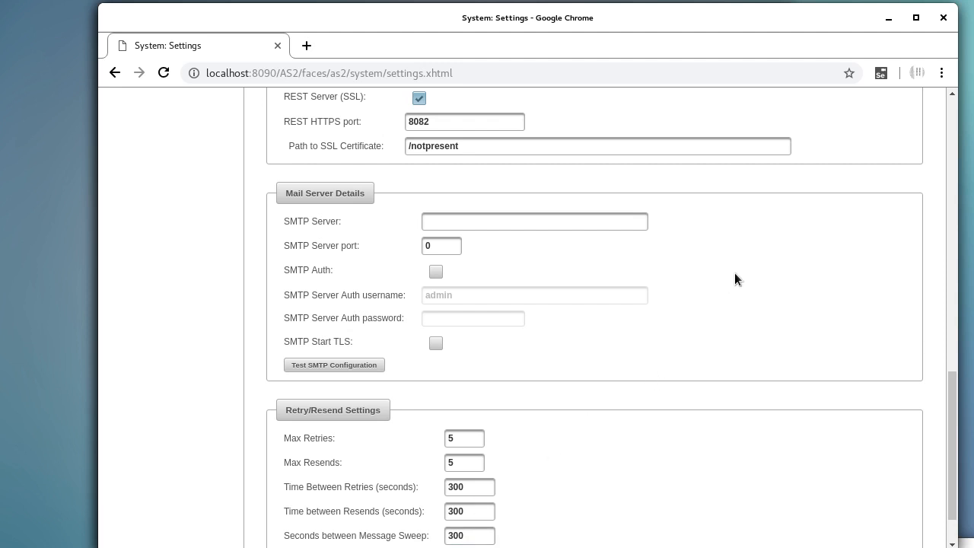
pyautogui.scroll(-1, 735, 278)
pyautogui.scroll(-1, 735, 278)
pyautogui.click(464, 187)
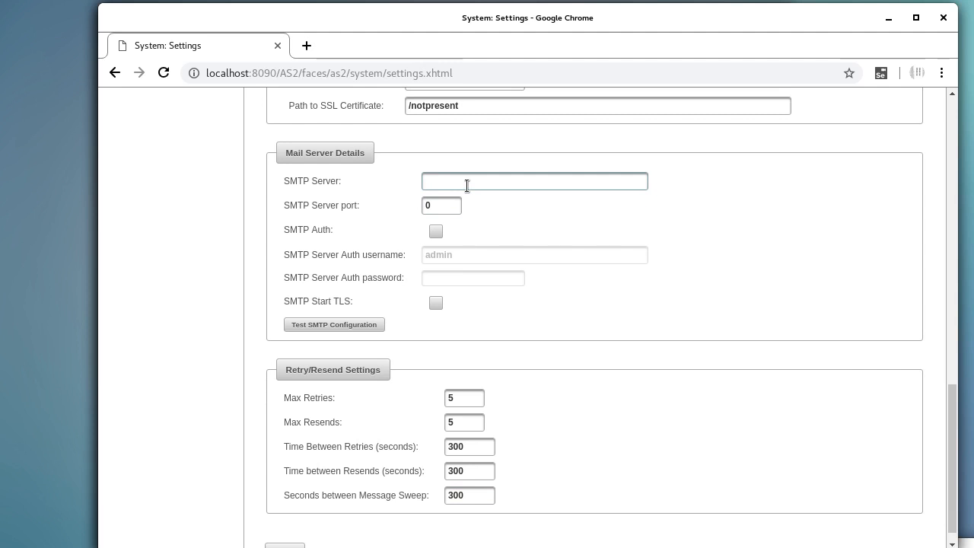
pyautogui.scroll(-1, 519, 282)
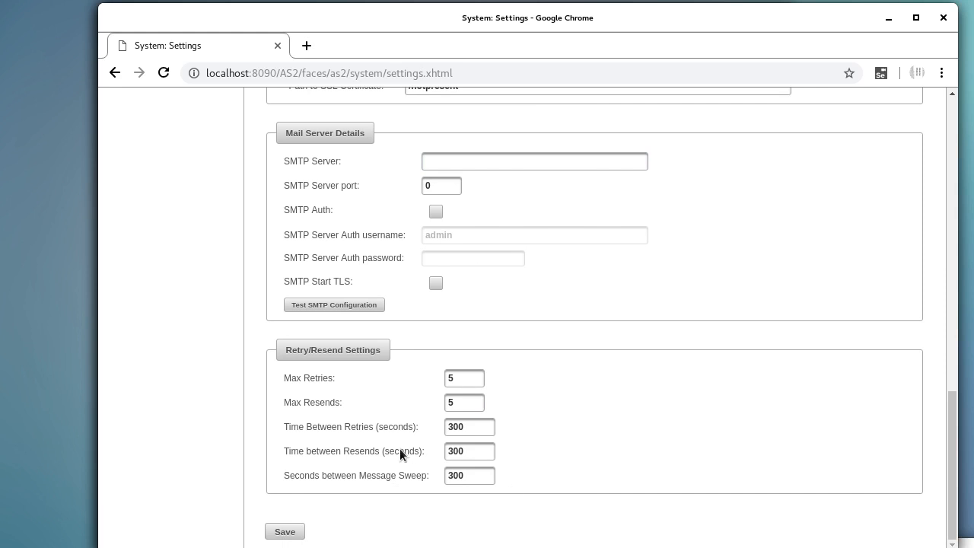
# - Save the Settings changes and review the Thread Autostarting values below
pyautogui.click(279, 534)
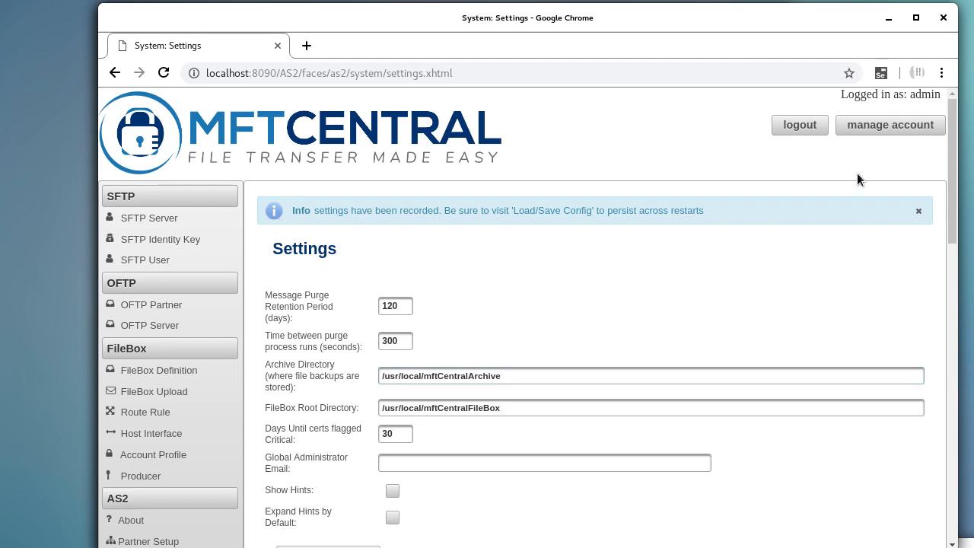
pyautogui.scroll(-3, 720, 350)
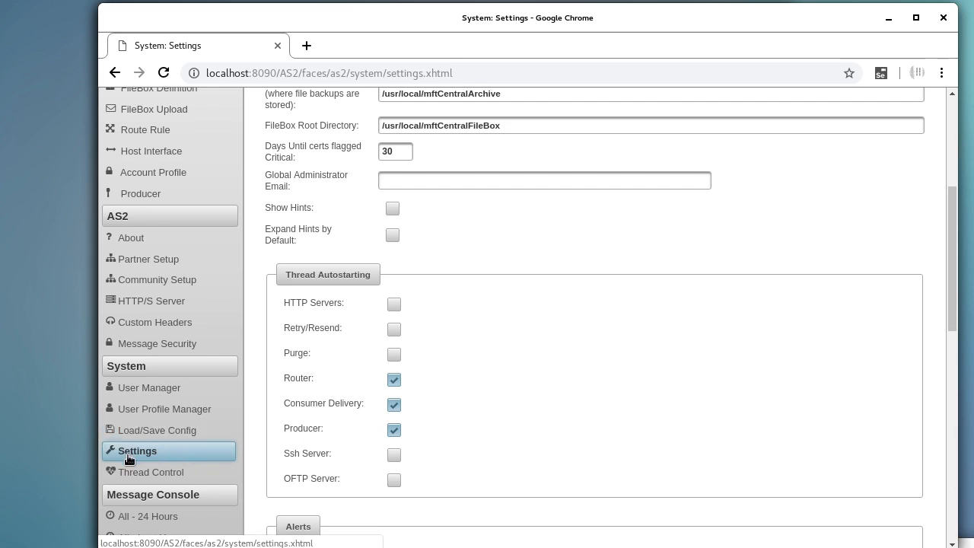
# - Save the configuration from Load/Save Config so it persists across restarts
pyautogui.click(174, 432)
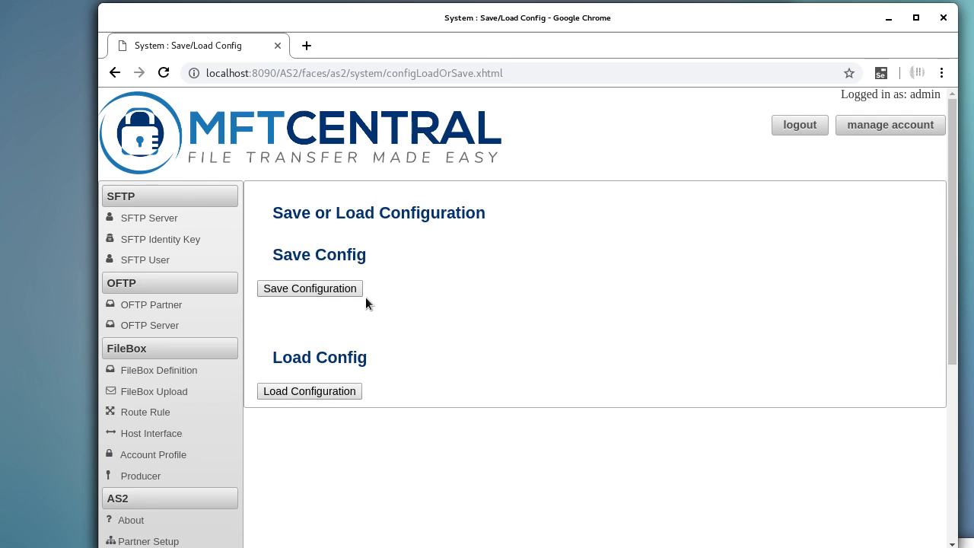
pyautogui.click(307, 293)
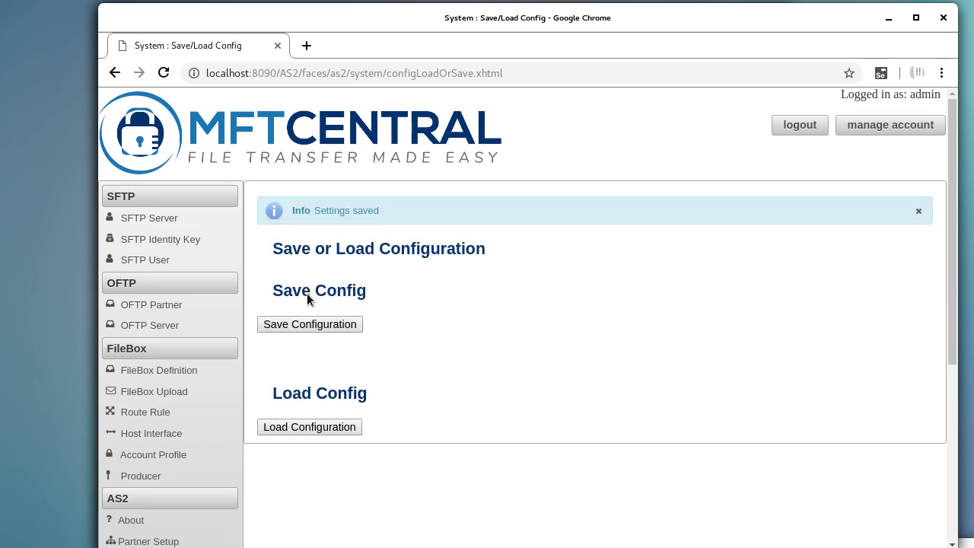